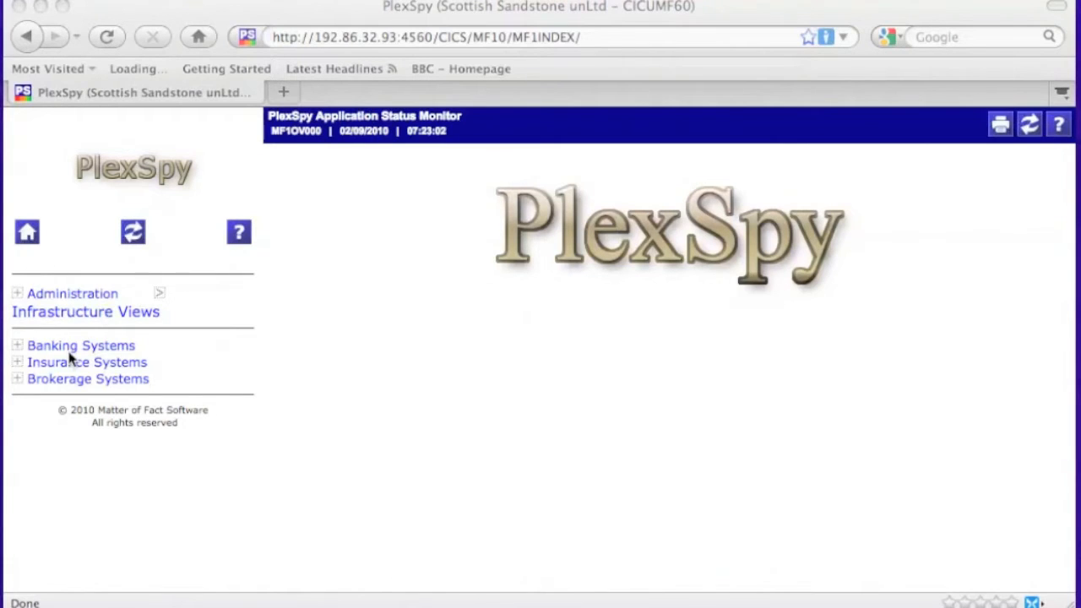
- Add and save a navigation group named Business Insurance at the next level under Insurance Systems
click(19, 361)
click(18, 361)
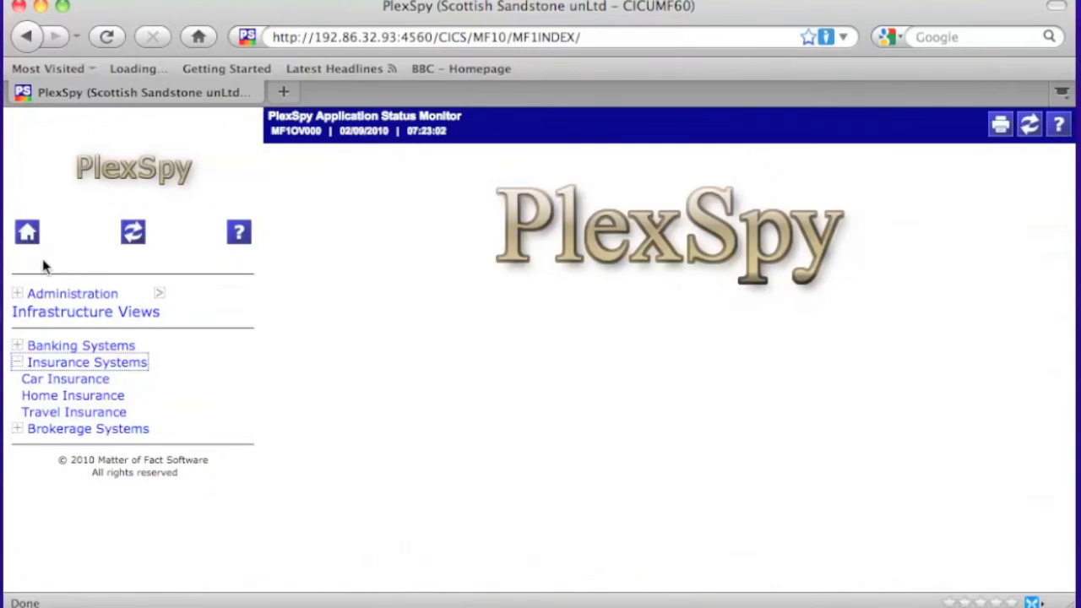
click(33, 296)
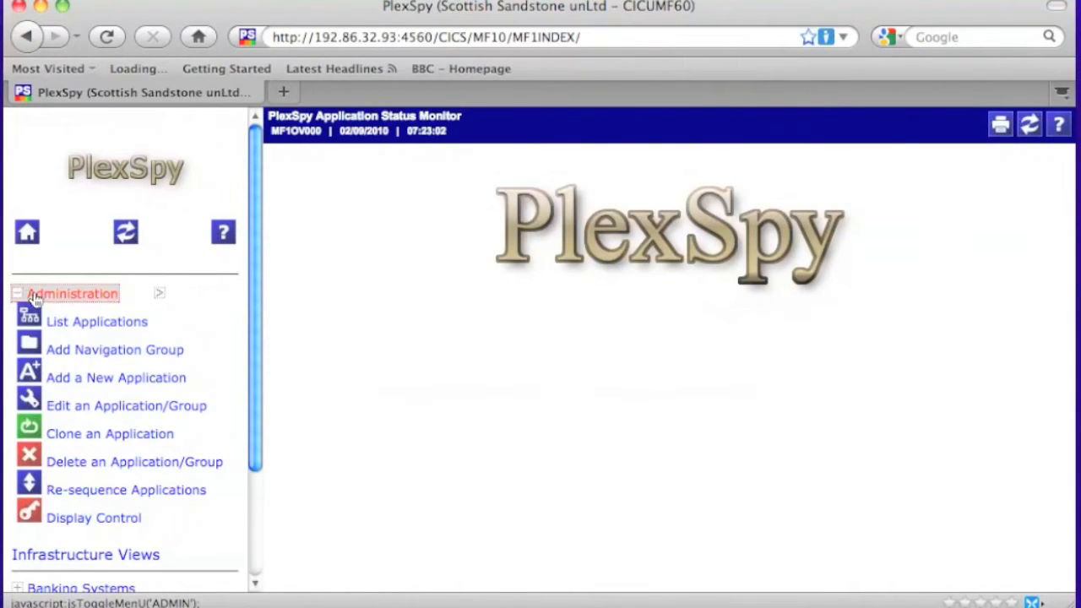
click(69, 351)
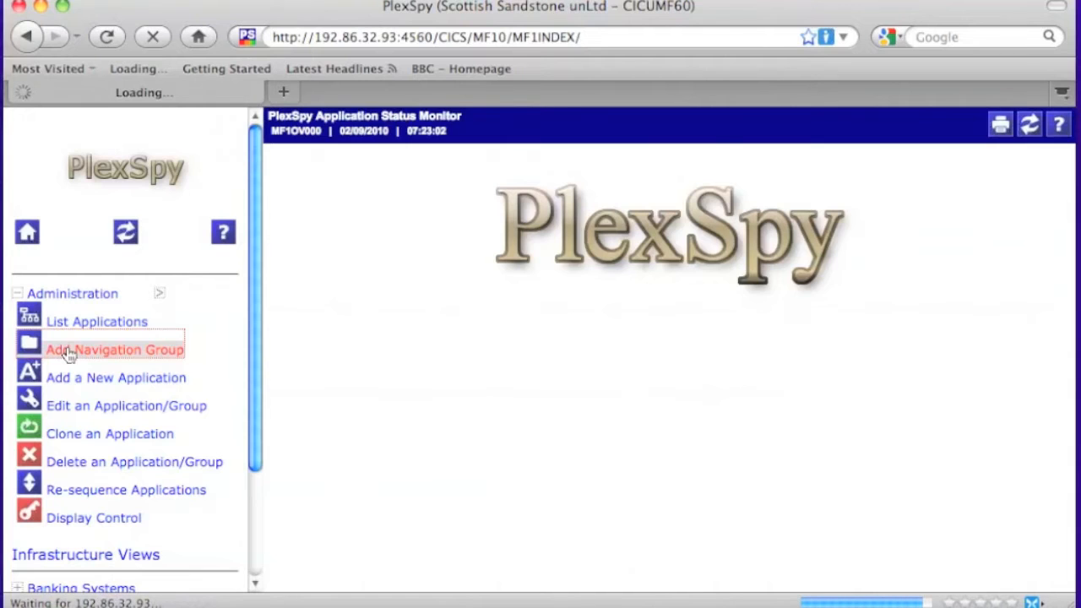
click(544, 198)
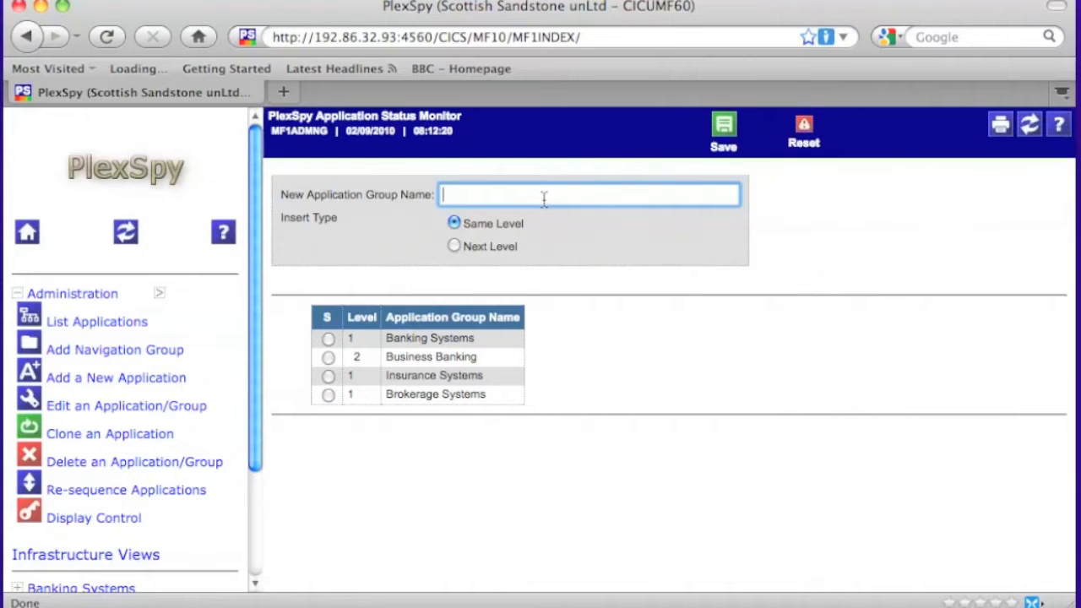
text(Business Insurance)
mouse_move(394, 328)
click(327, 378)
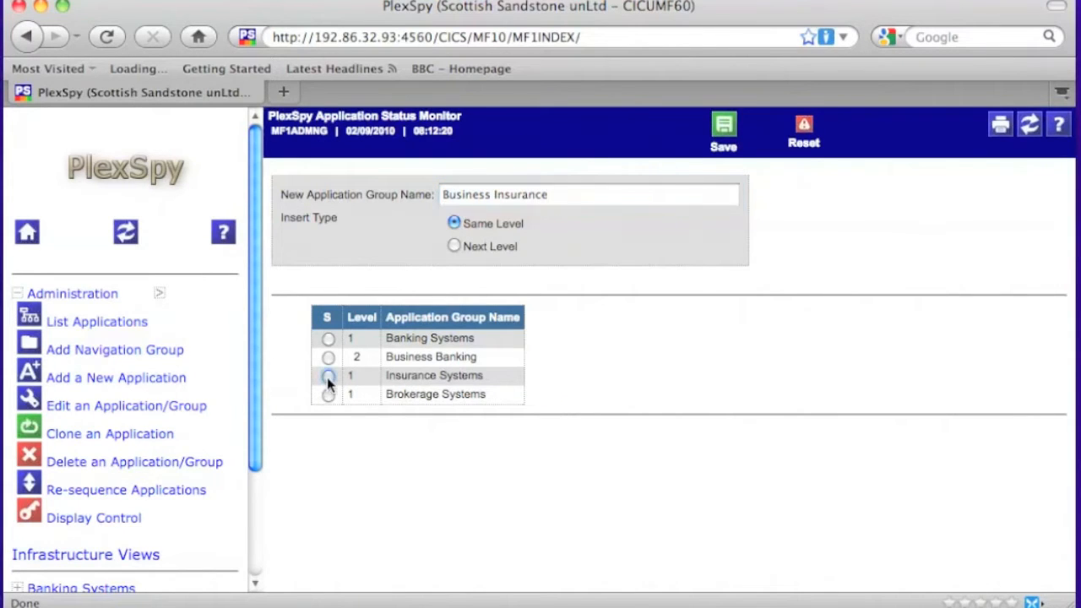
click(456, 250)
click(730, 145)
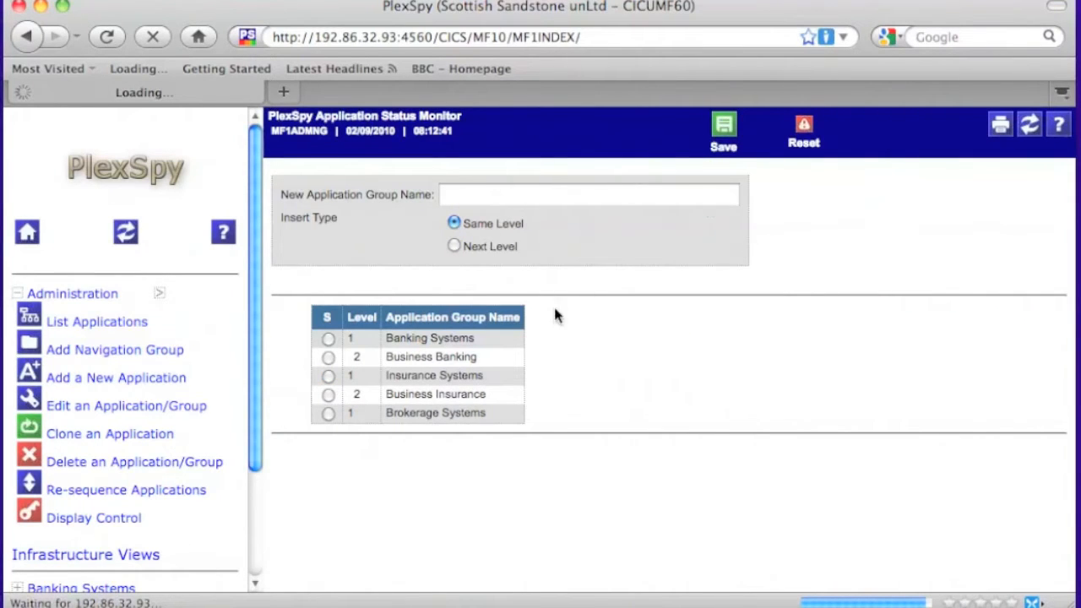
- Refresh the navigation tree and expand Insurance Systems to check the Business Insurance group
click(120, 235)
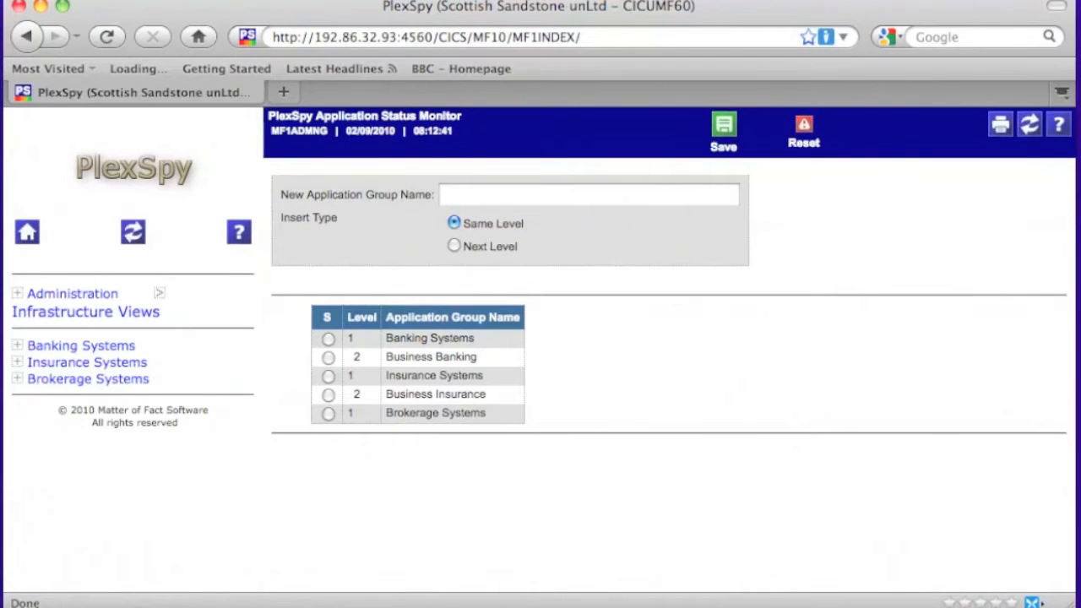
click(17, 362)
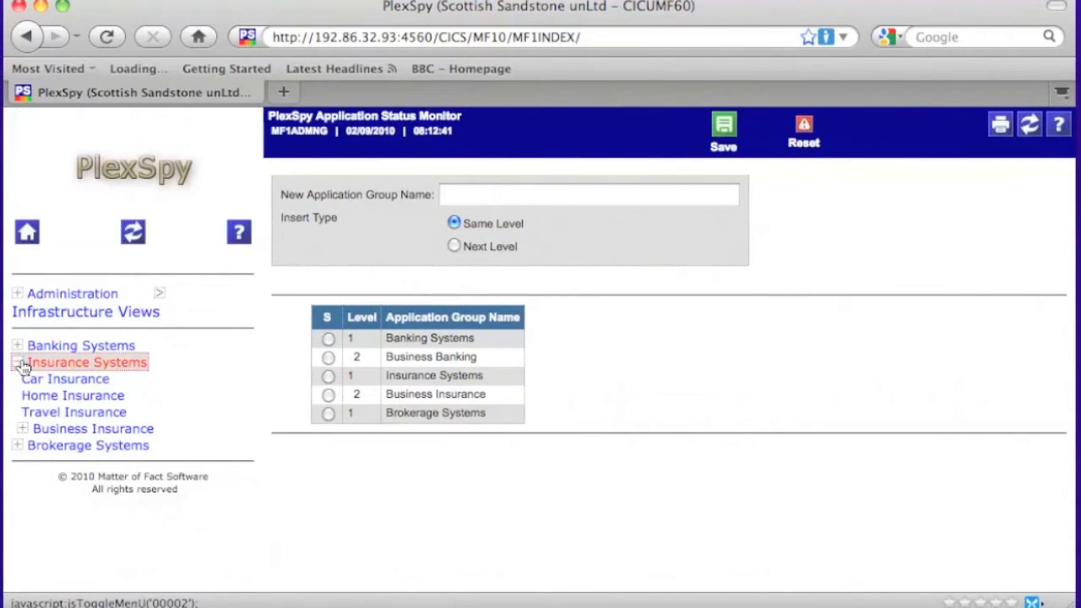
click(49, 429)
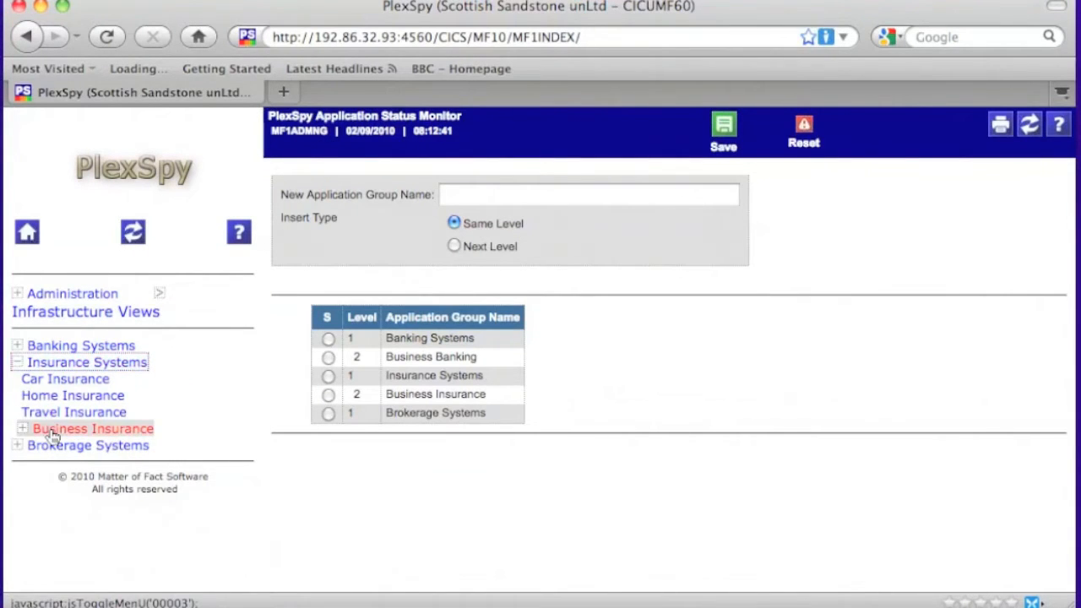
- Start adding a new application and name it "Plublic Liability Insurance"
click(52, 293)
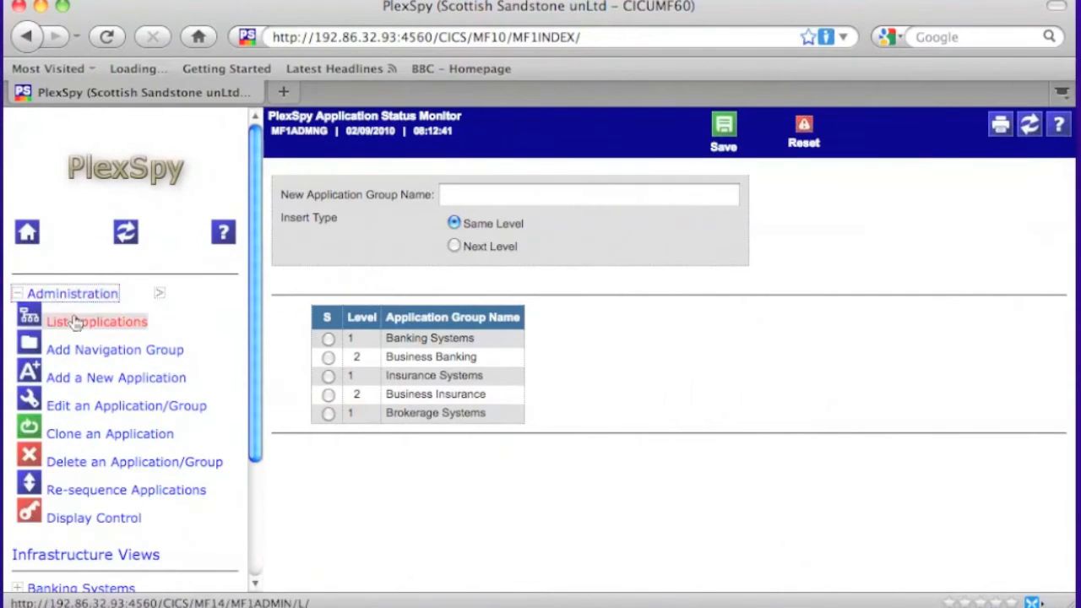
click(107, 378)
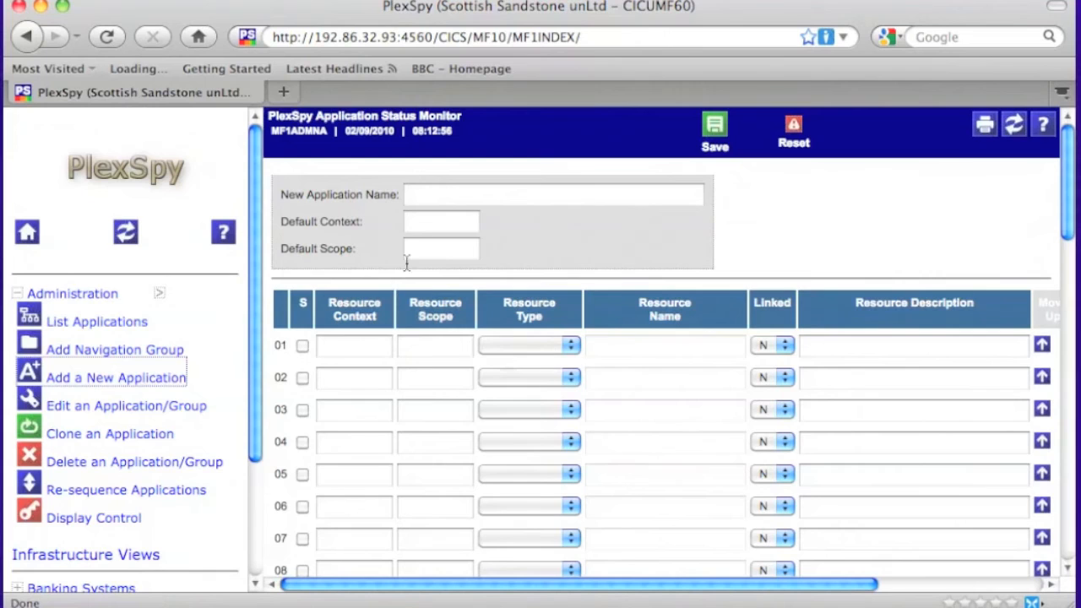
click(431, 196)
text(Plublic Liab)
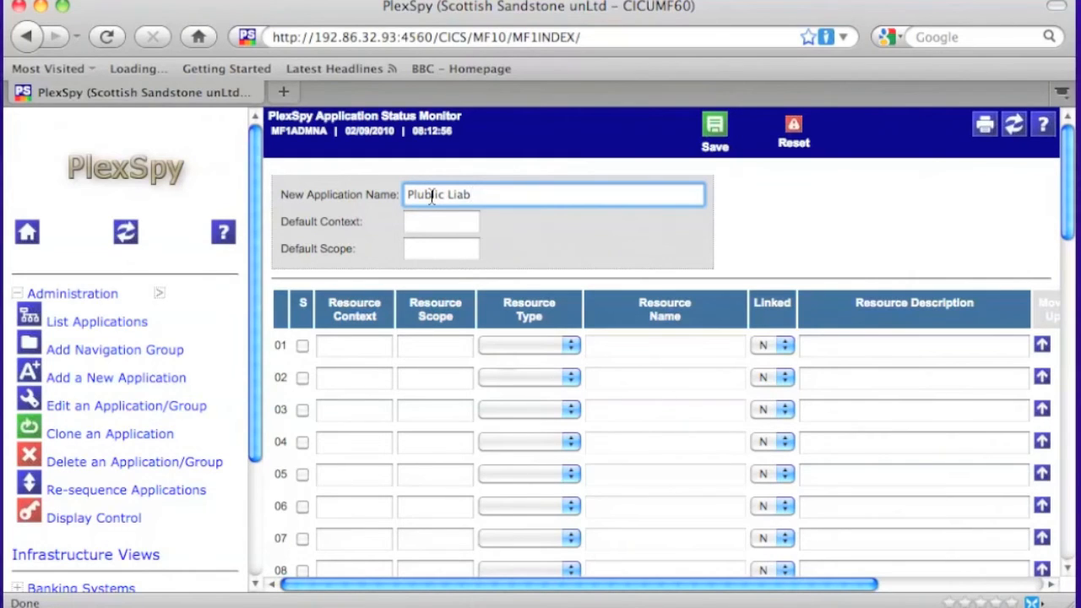
text(ility Insurance)
- Set both the default context and the default scope of the new application to UNIT
click(410, 224)
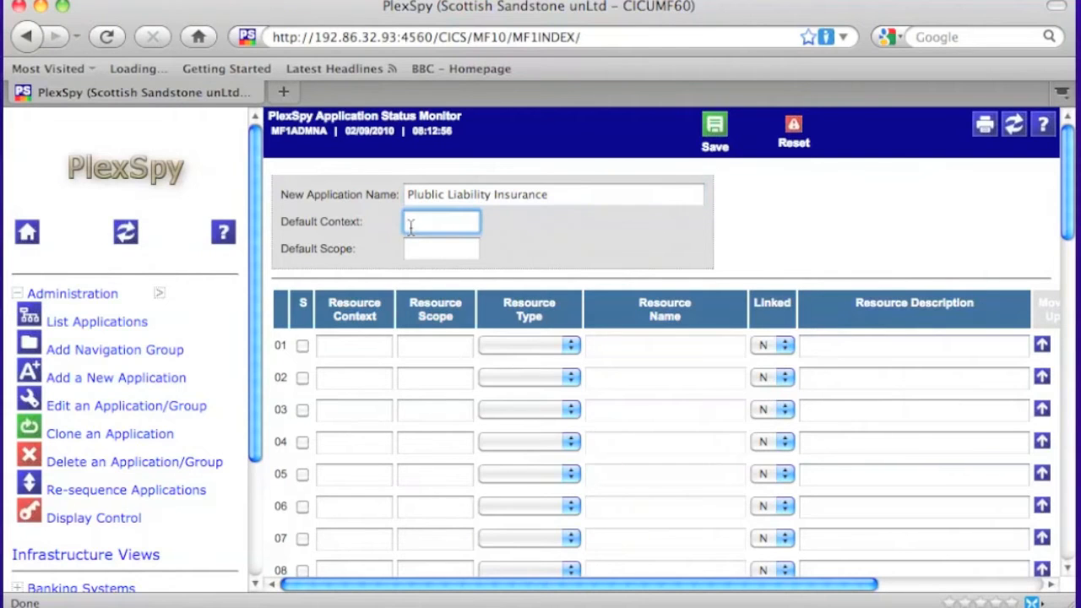
text(U)
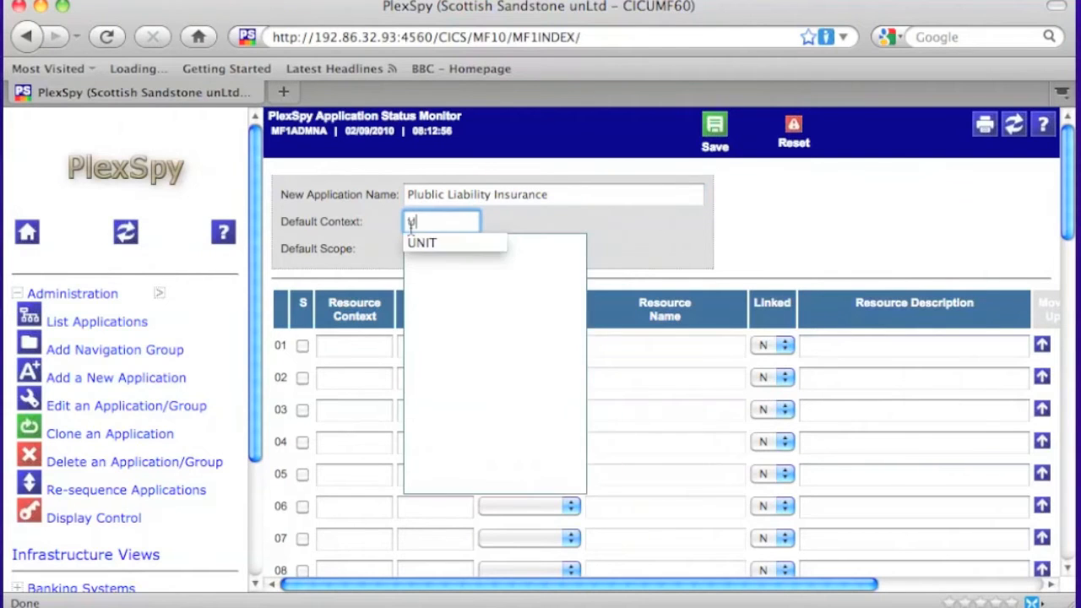
click(523, 245)
click(432, 245)
text(U)
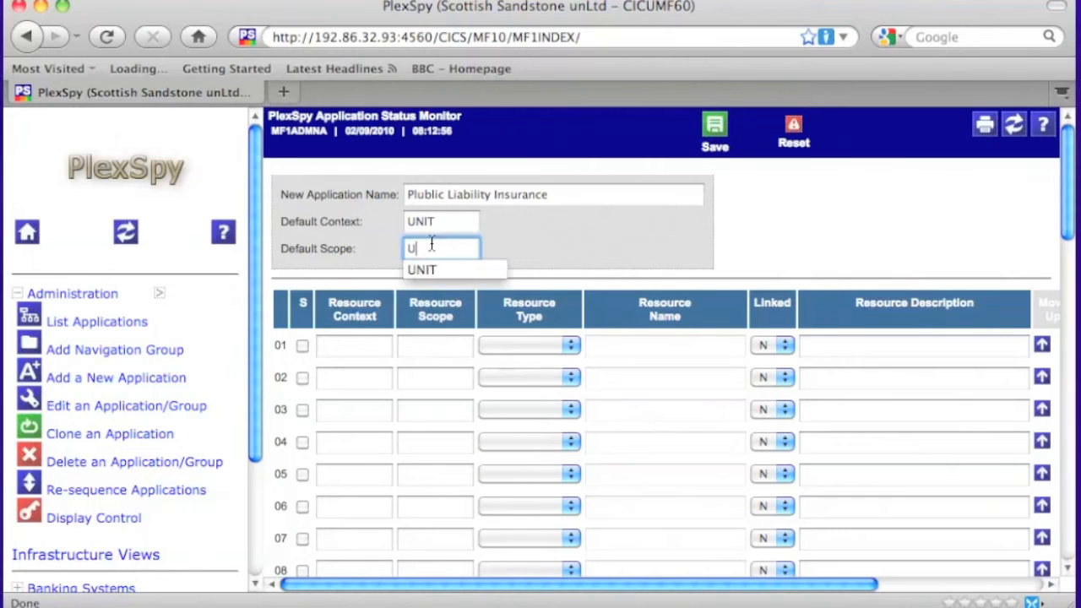
click(446, 272)
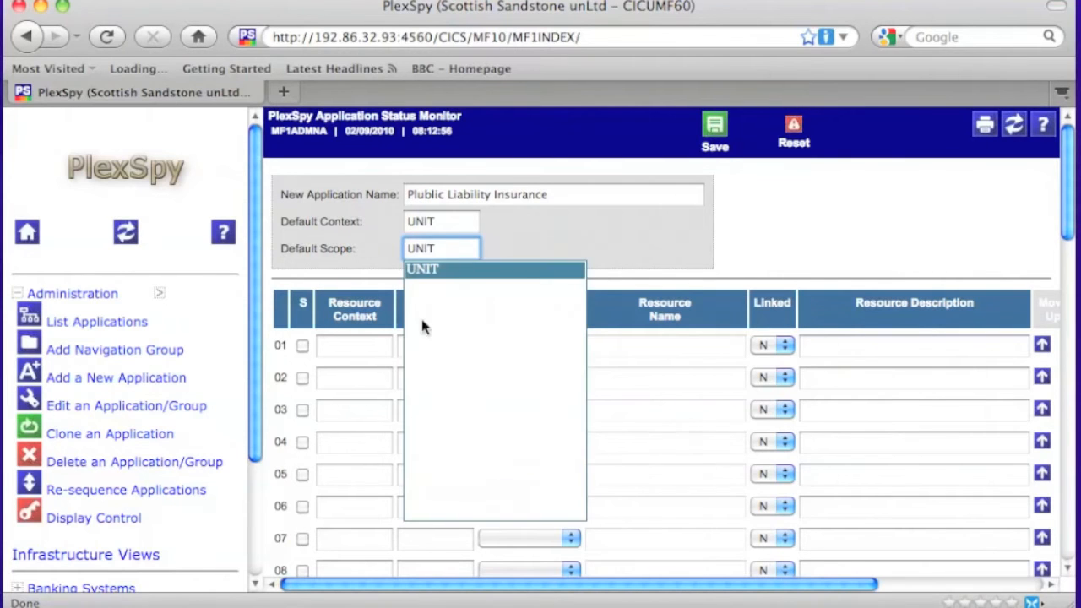
click(512, 271)
- Define resource 01 with type CICSRGN, name * and description "regions"
mouse_move(345, 307)
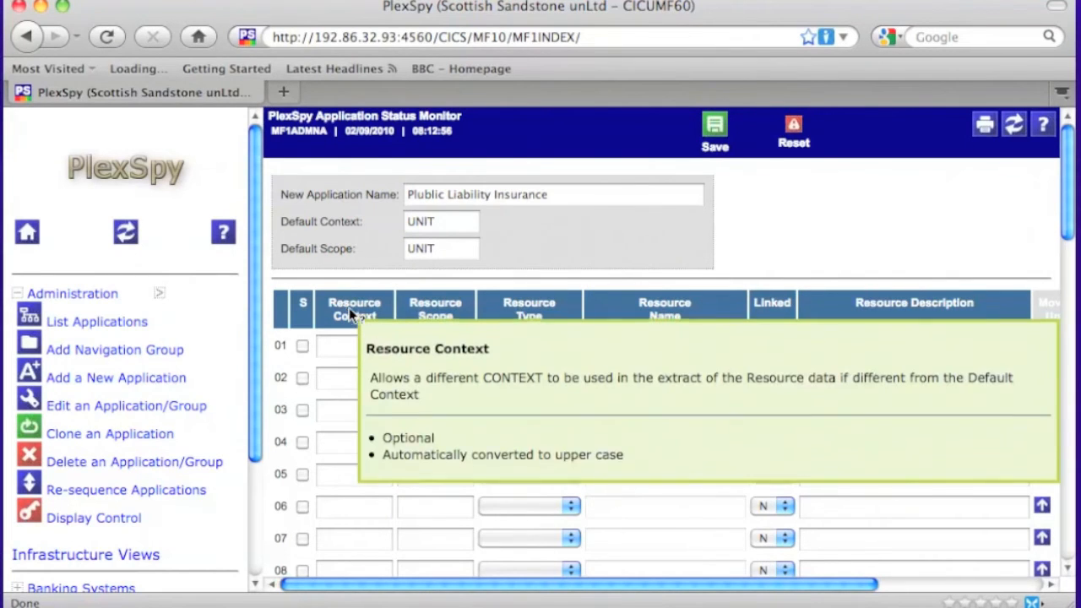
mouse_move(422, 306)
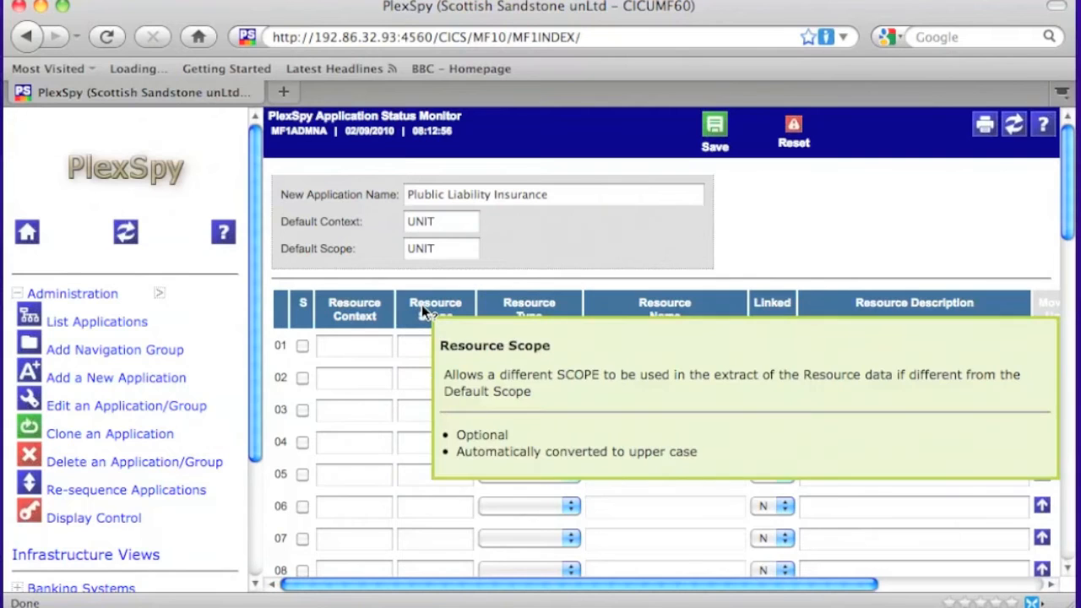
mouse_move(541, 309)
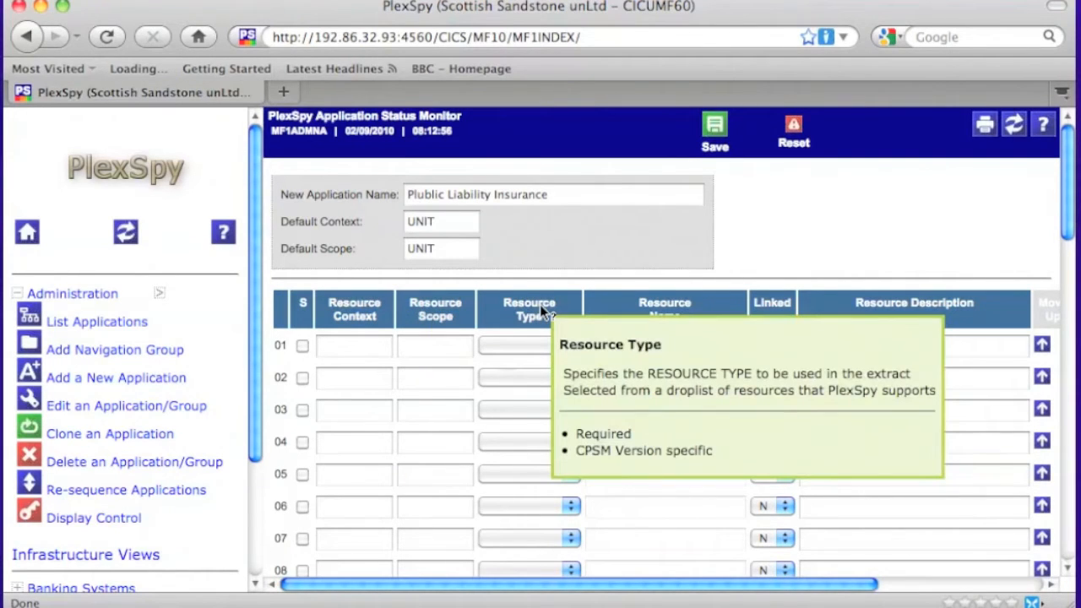
click(571, 346)
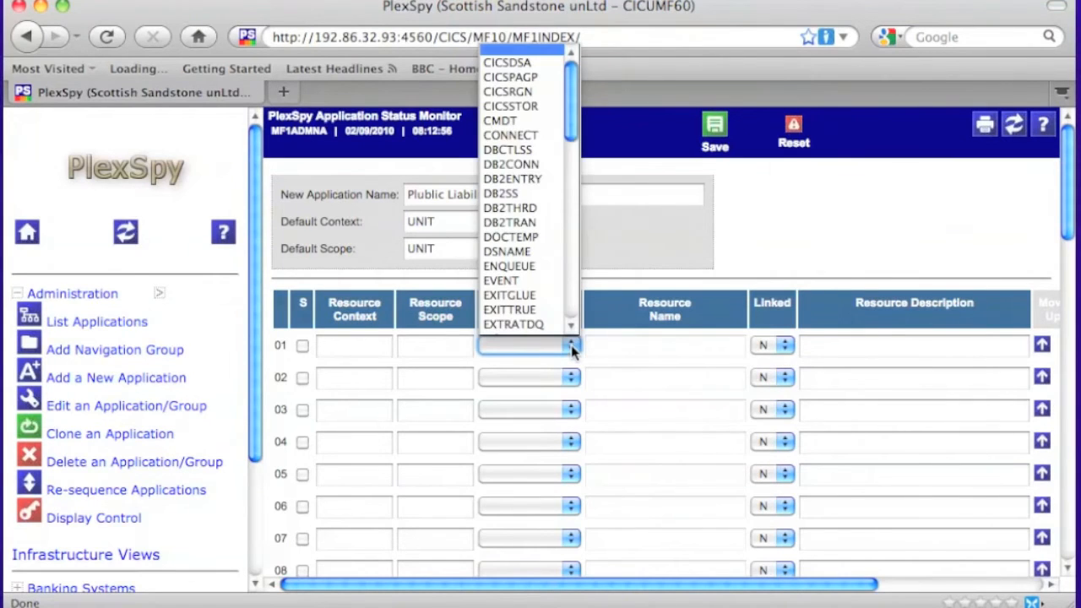
click(520, 91)
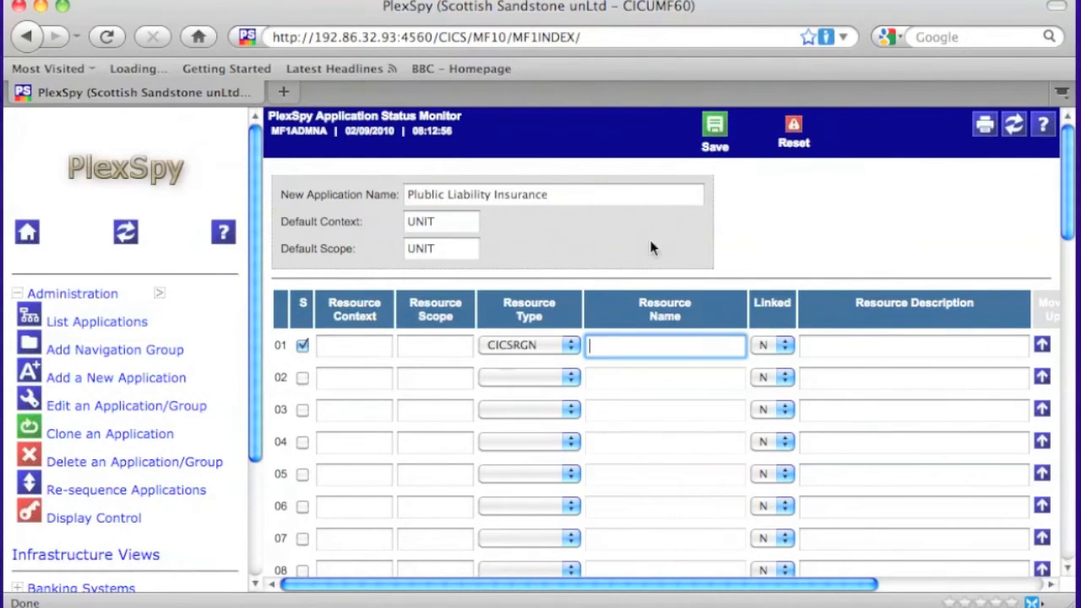
text(*)
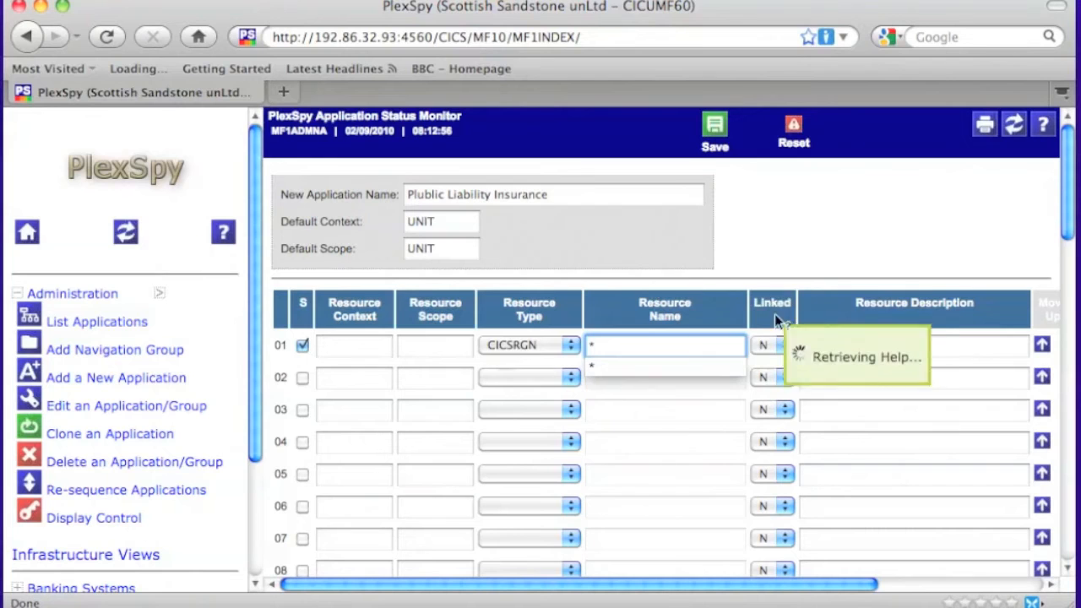
click(823, 347)
text(regio)
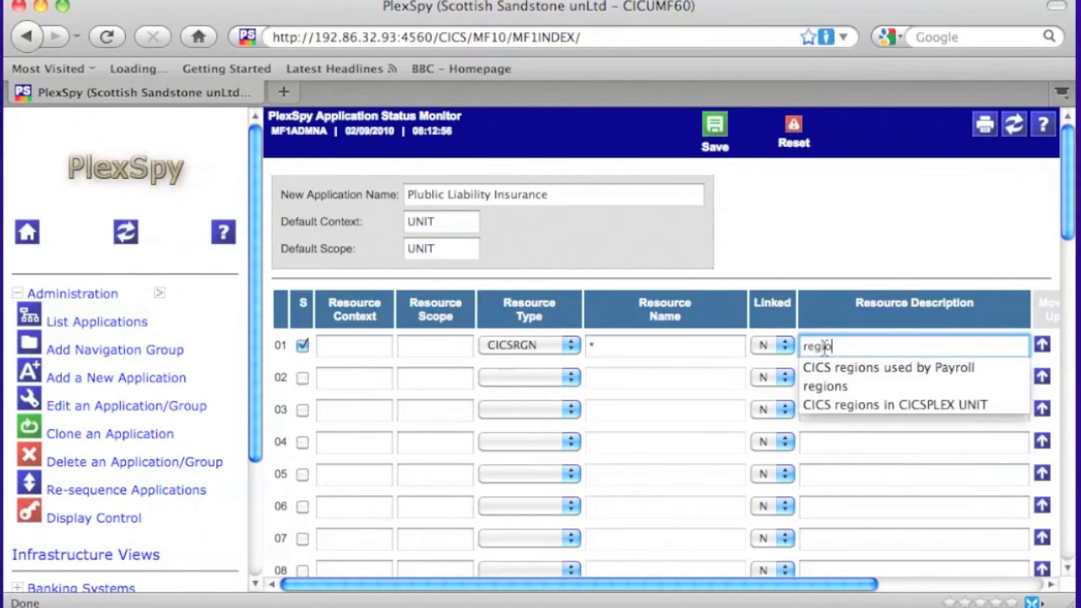
text(ns)
- Define resource 02 with type LOCTRAN, name MF14 and description "Local transactions"
click(572, 379)
key(l)
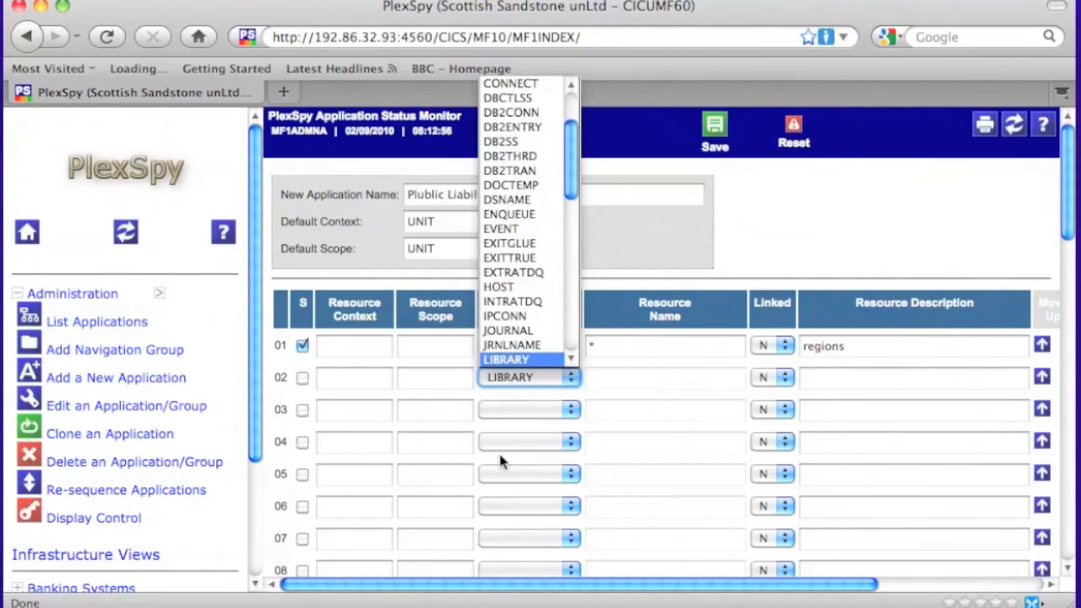
click(576, 306)
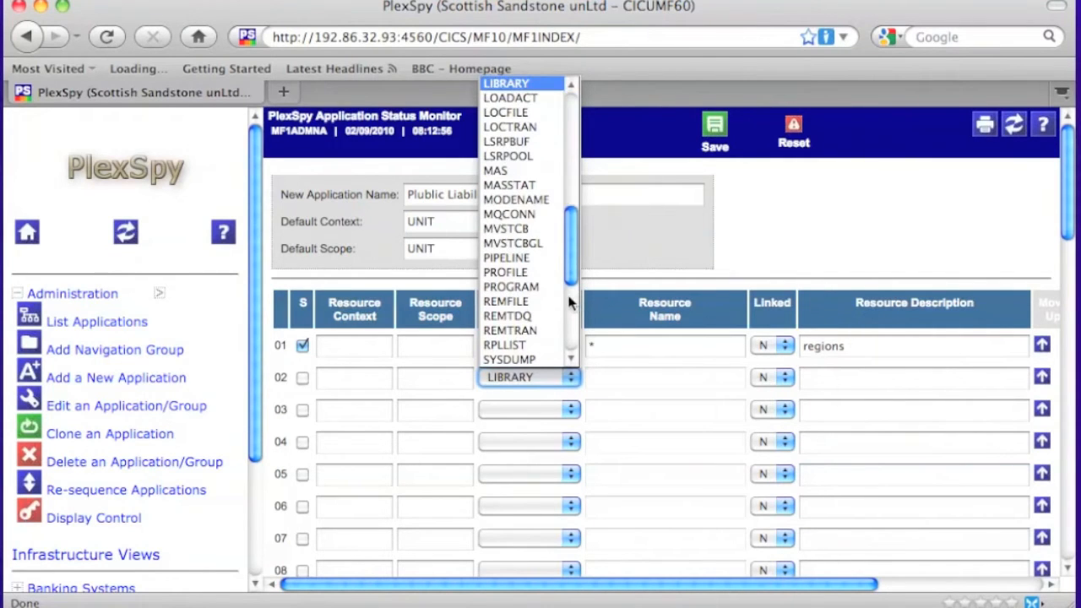
click(516, 128)
mouse_move(638, 292)
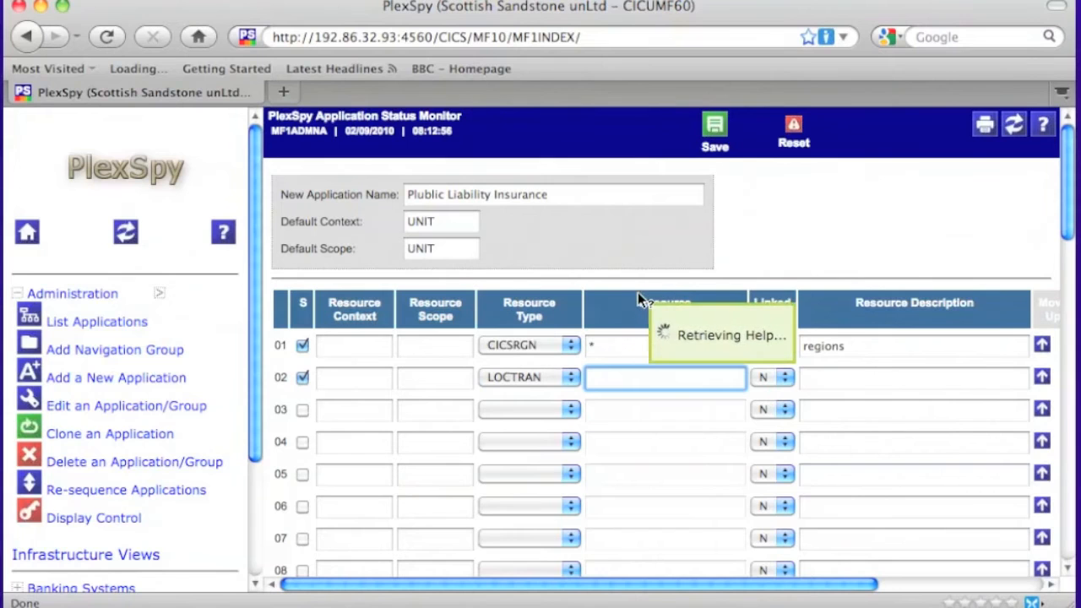
text(MF1)
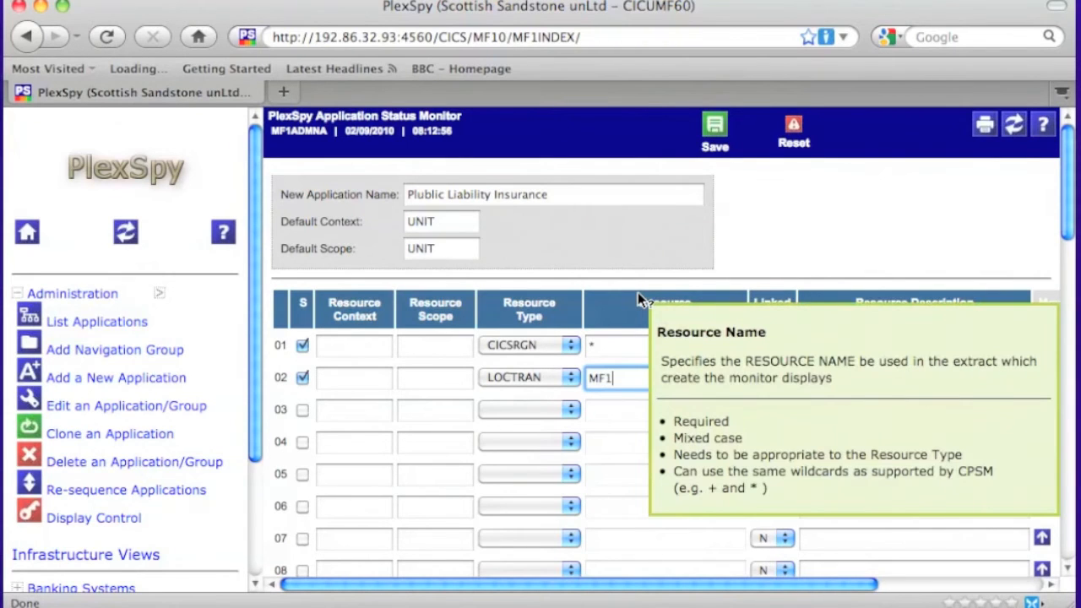
text(4)
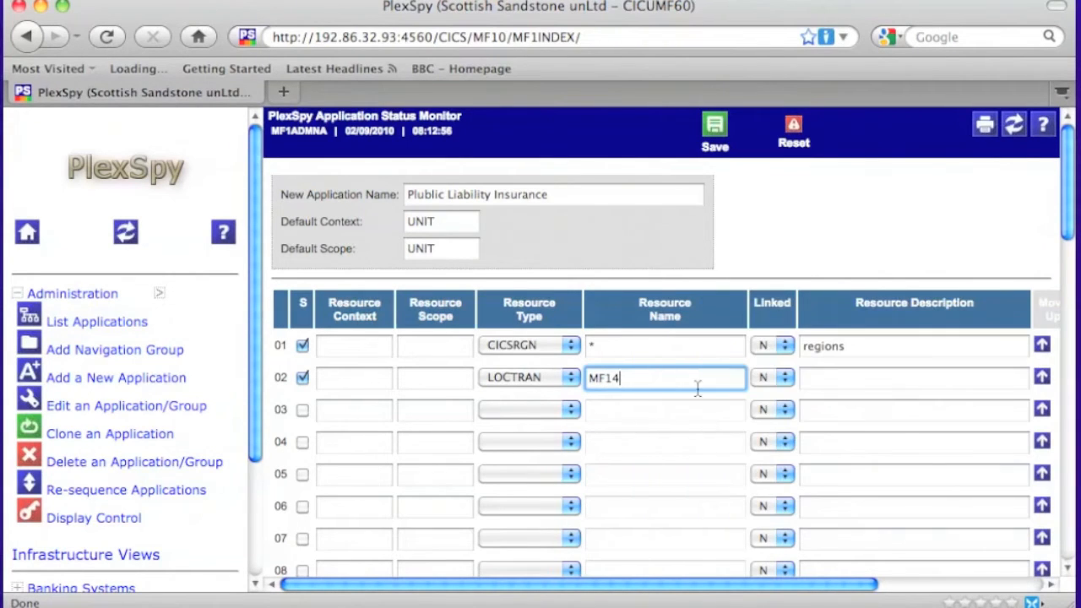
click(826, 386)
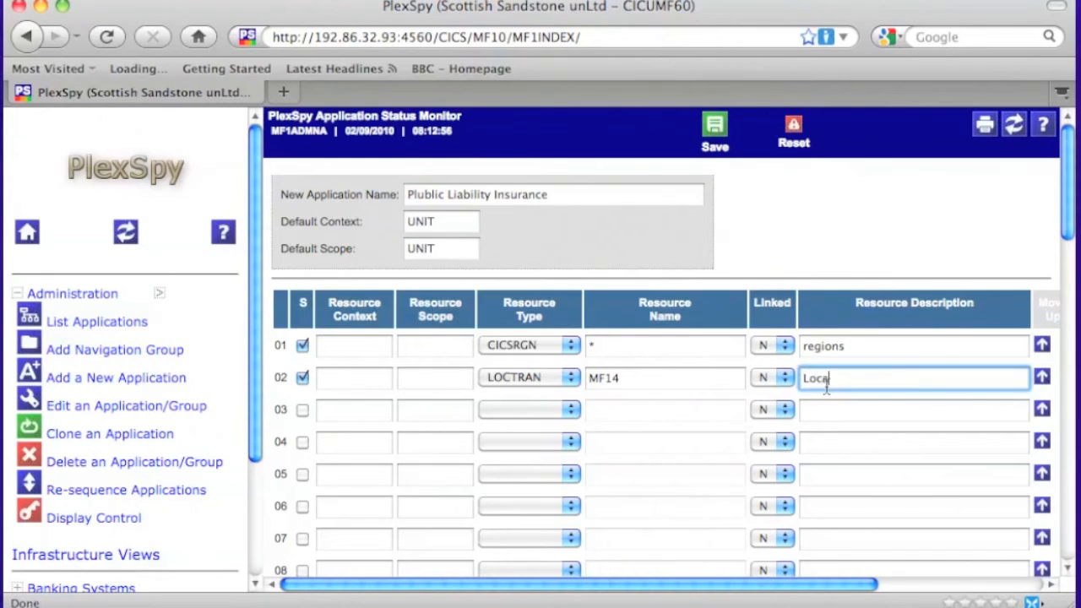
text(Local transactions)
- Set the resource context and resource scope of resource 03 to ACCEPT
click(370, 407)
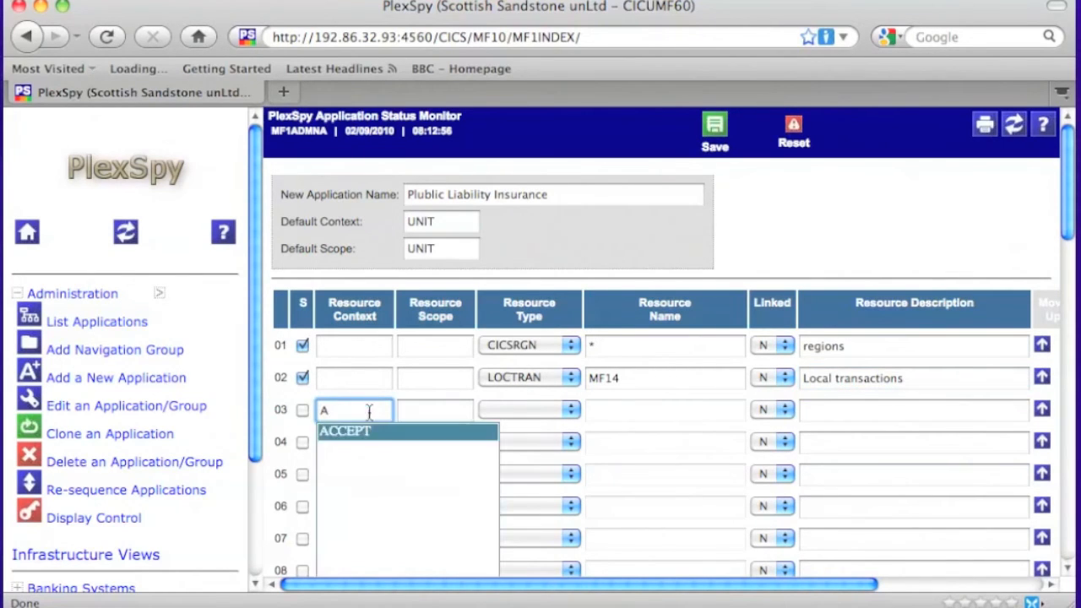
click(370, 433)
click(429, 407)
text(A)
click(433, 430)
- Give resource 03 the type DB2CONN, the name * and the description "DB2 connections in accept"
click(572, 411)
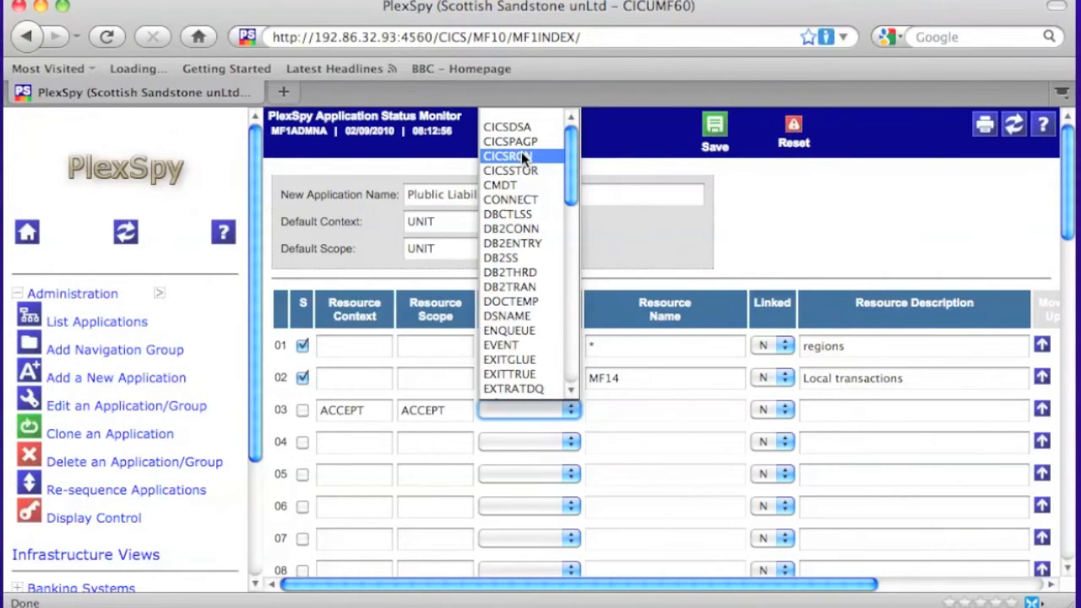
click(521, 231)
mouse_move(600, 319)
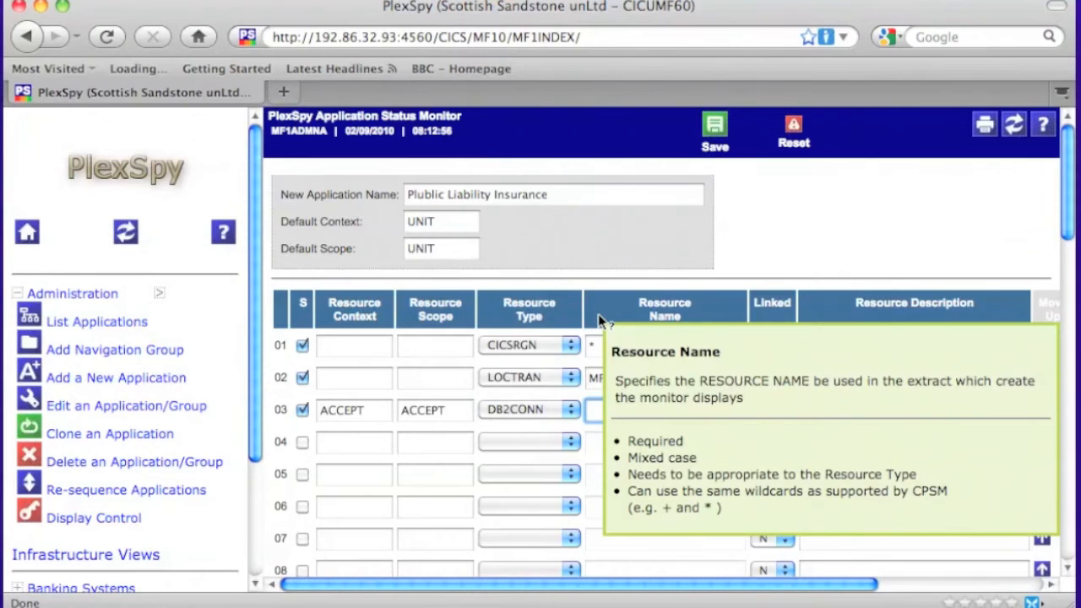
text(*)
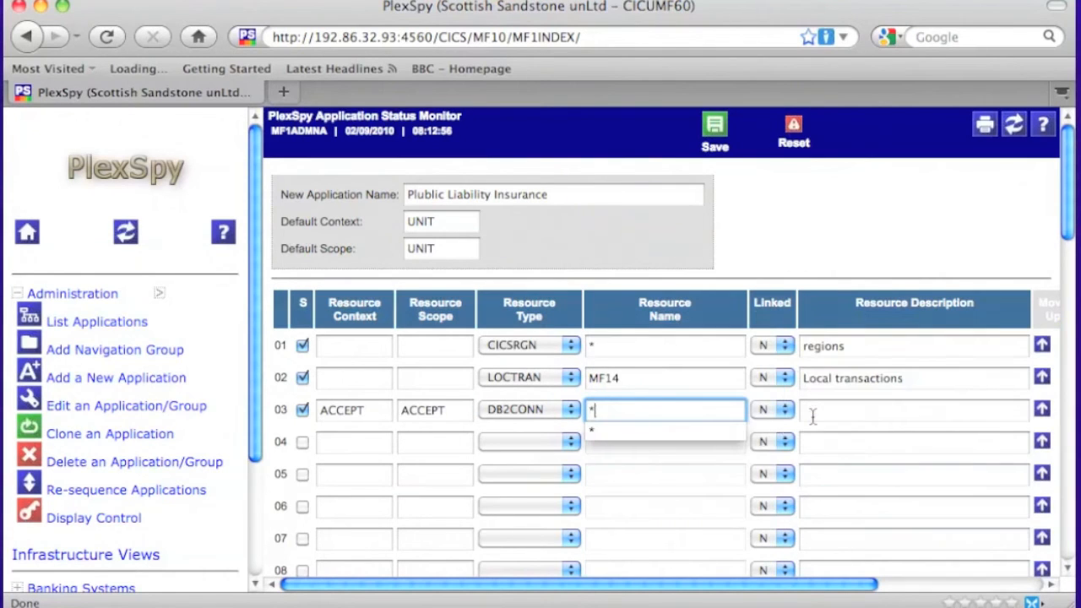
click(813, 416)
text(DB2 co)
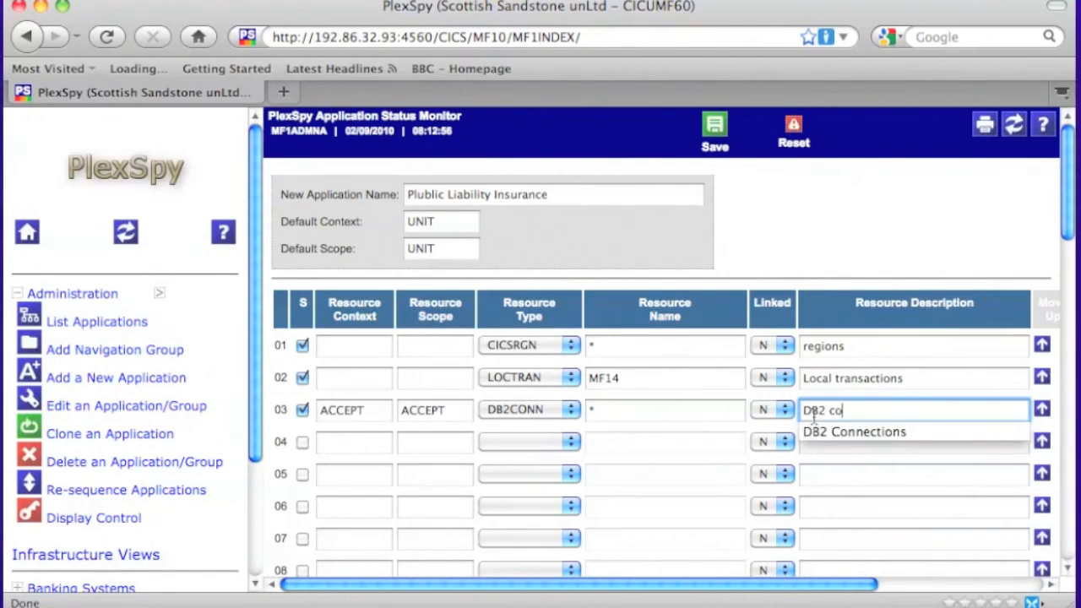
text(nnections in accept)
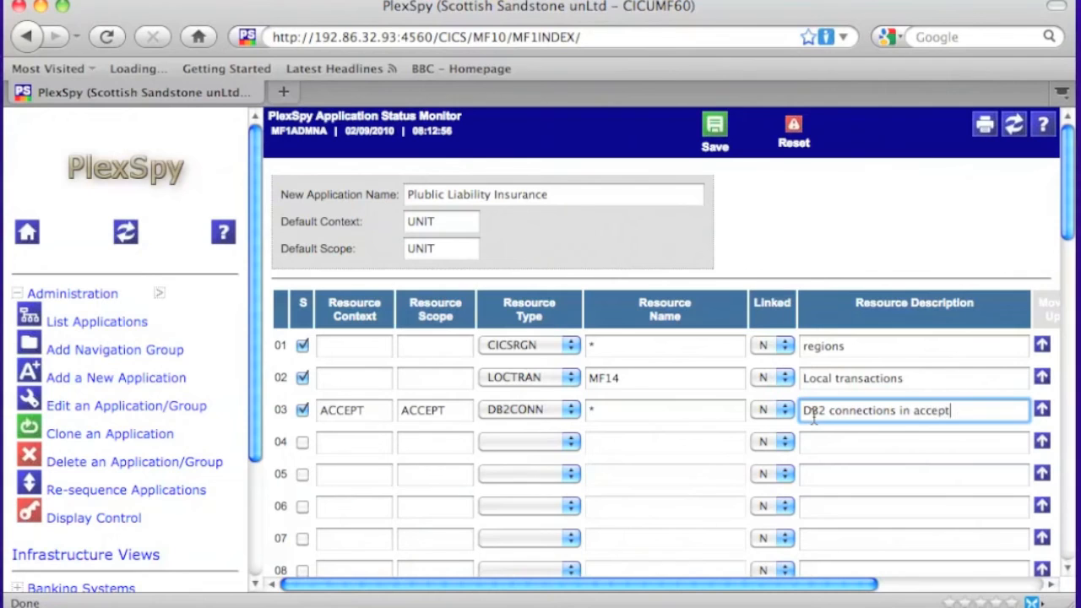
- Define resource 04 with type PROGRAM, name MF1DF* and description "programs used by Liability"
click(571, 442)
scroll(568, 405, down, 5)
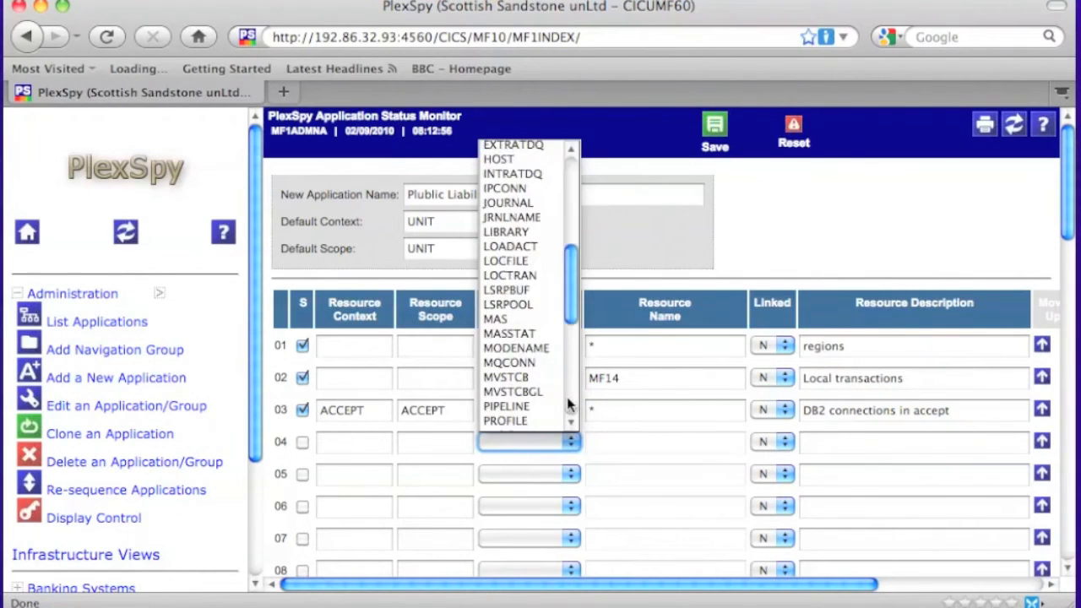
scroll(567, 405, down, 5)
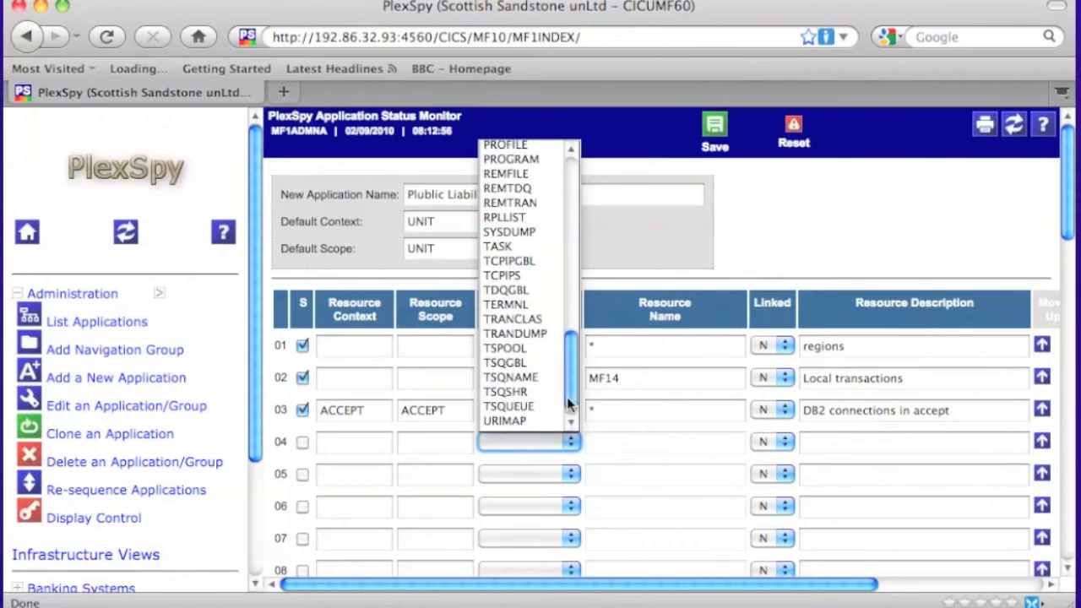
click(511, 159)
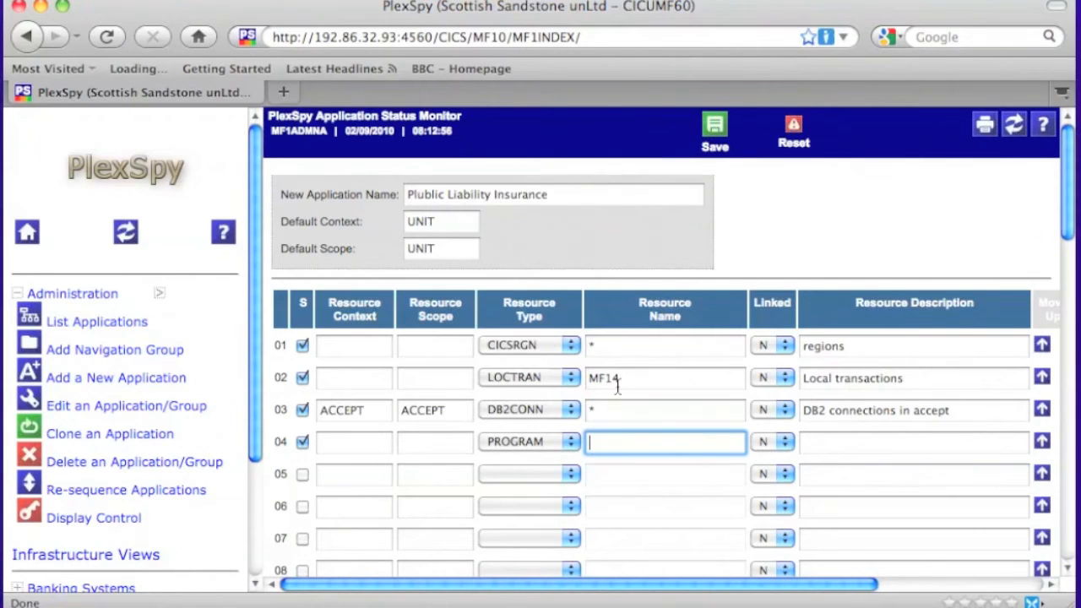
text(MF)
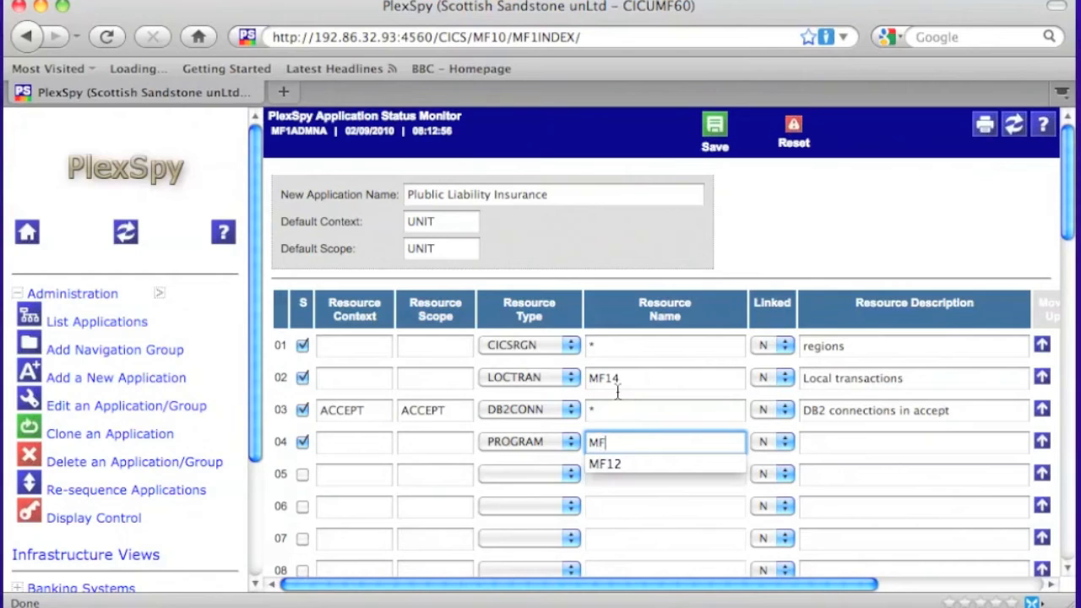
text(1DF*)
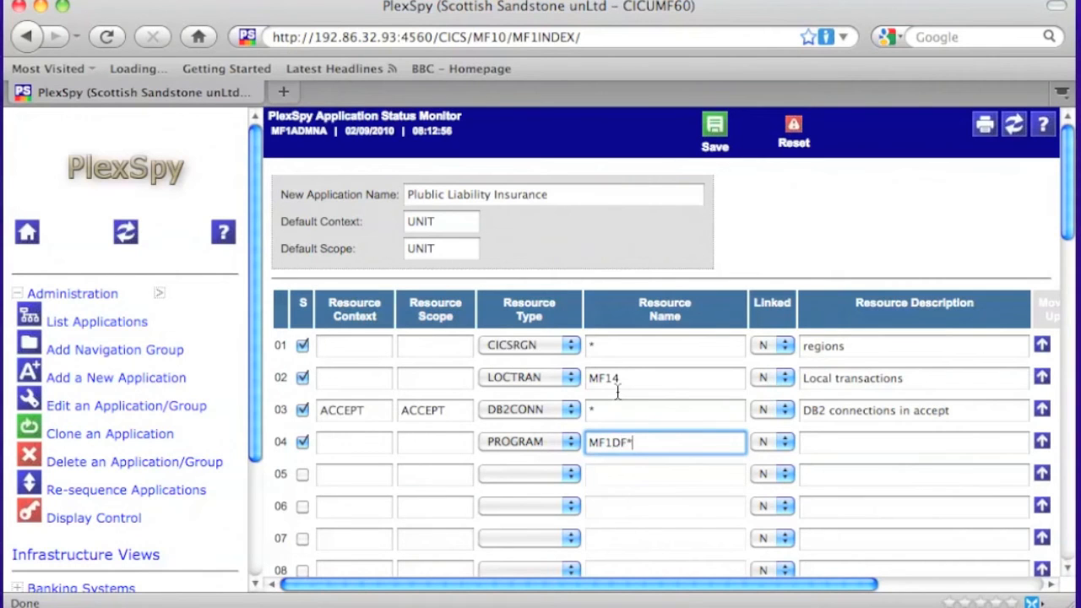
click(852, 447)
text(programs used by)
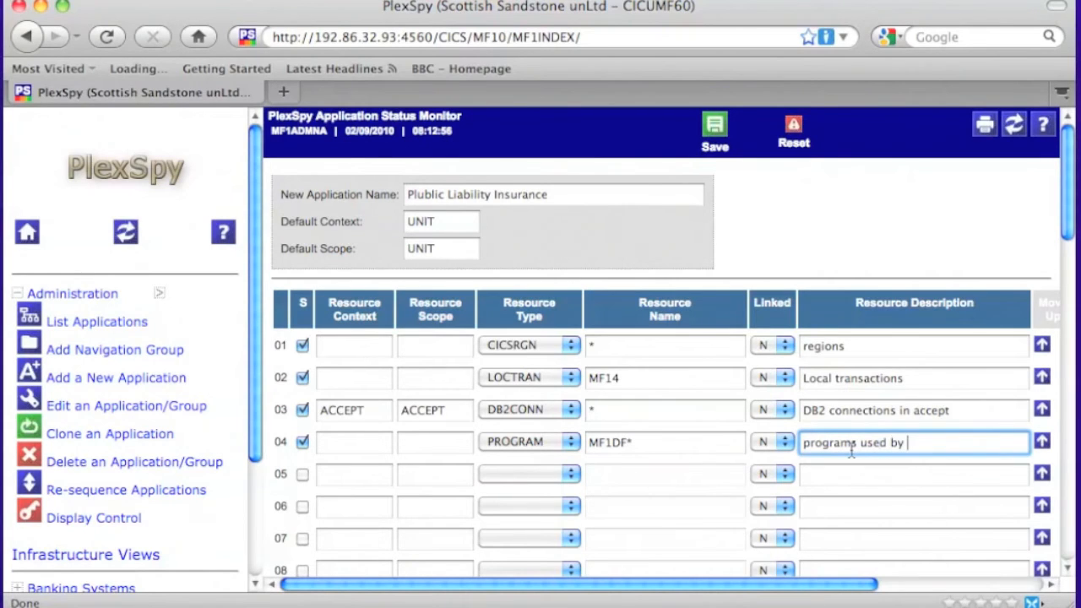
text( Liability)
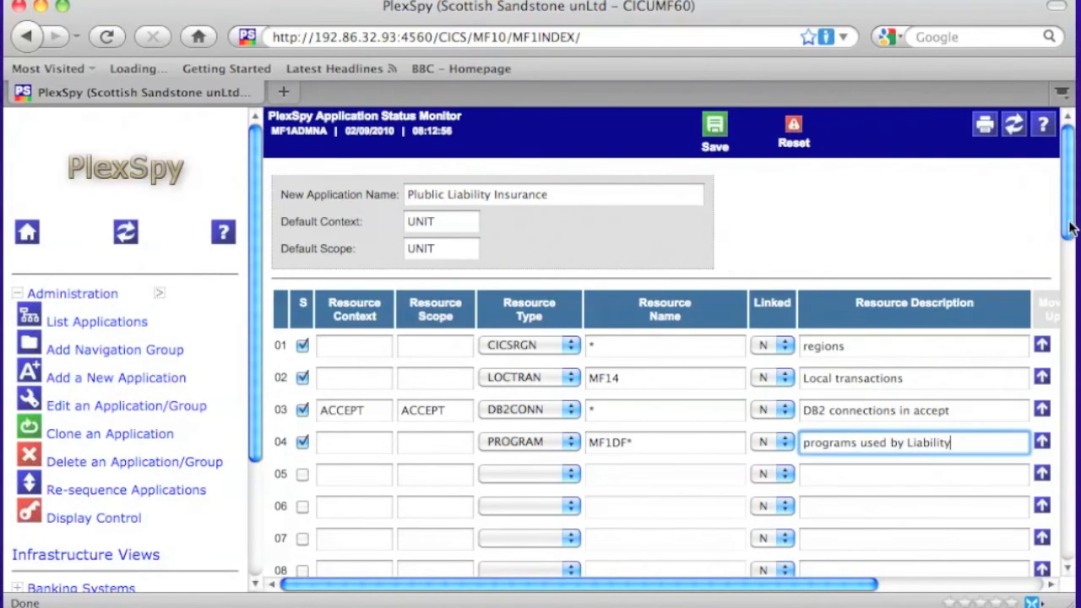
- Choose the Business Insurance group as the position for the new application, save it and review the application list
scroll(1069, 228, down, 10)
scroll(673, 375, down, 8)
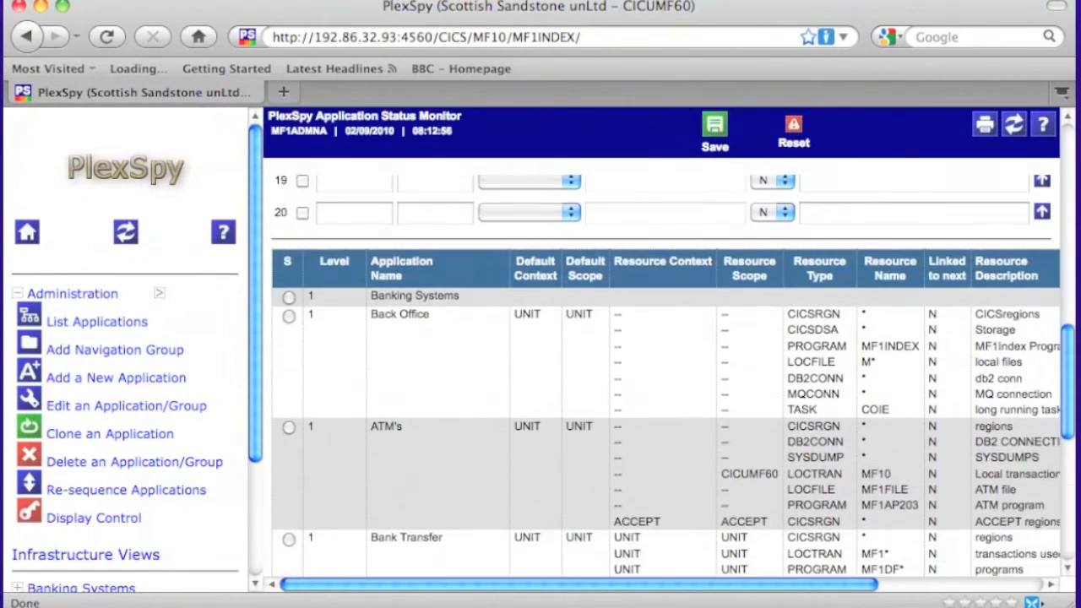
scroll(674, 375, down, 5)
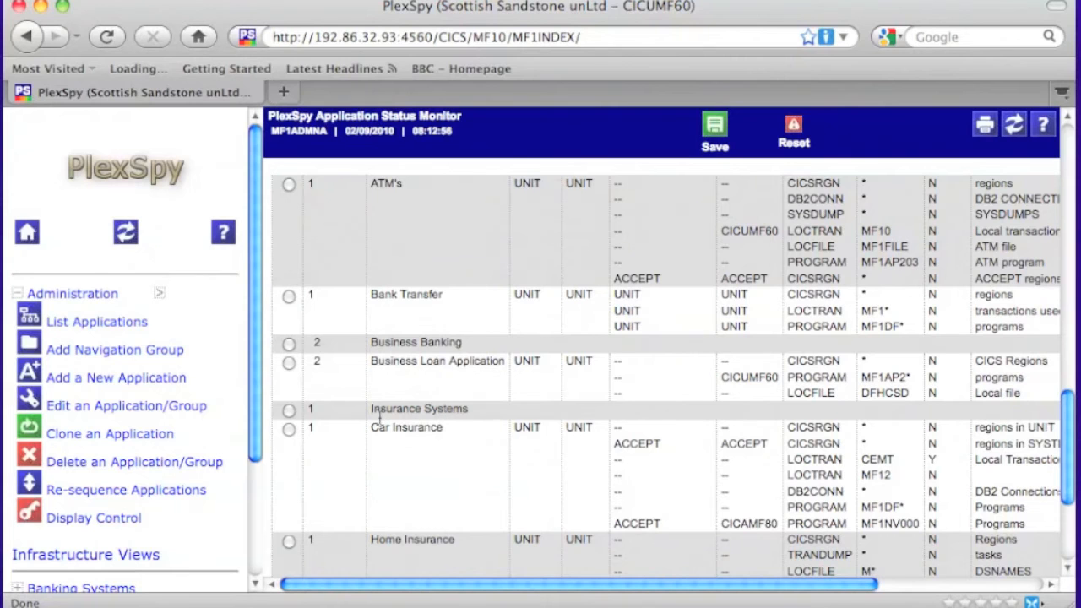
drag(1069, 423, 1069, 476)
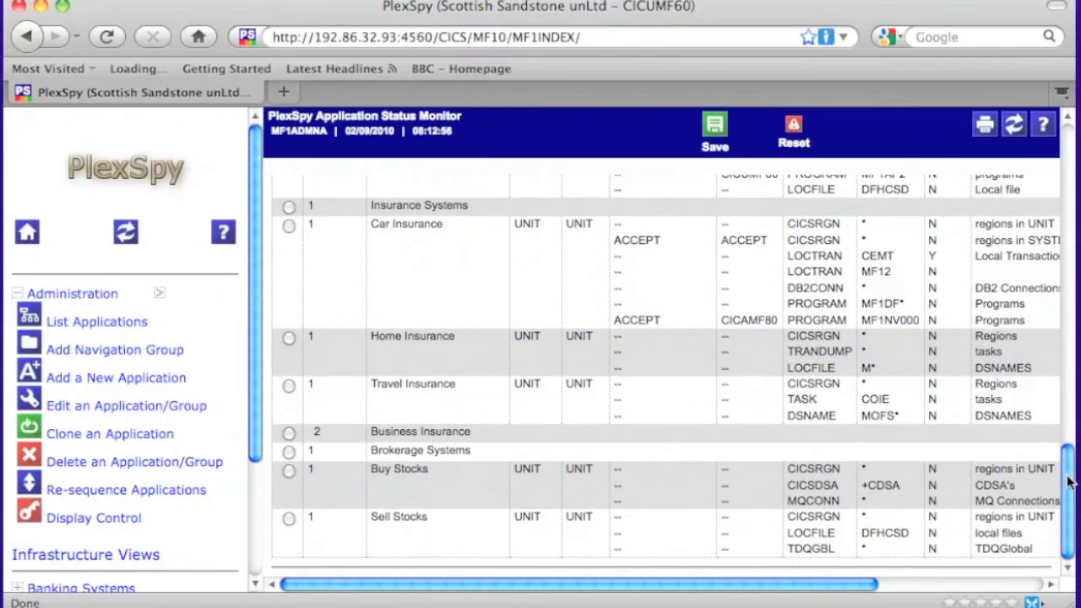
click(289, 433)
click(714, 130)
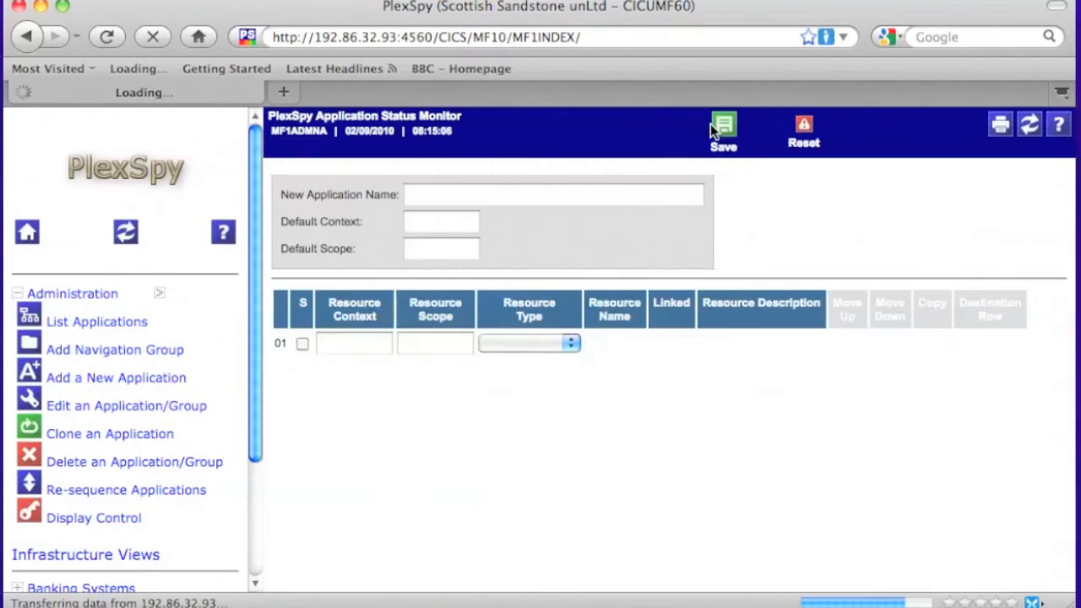
drag(1067, 161, 1077, 488)
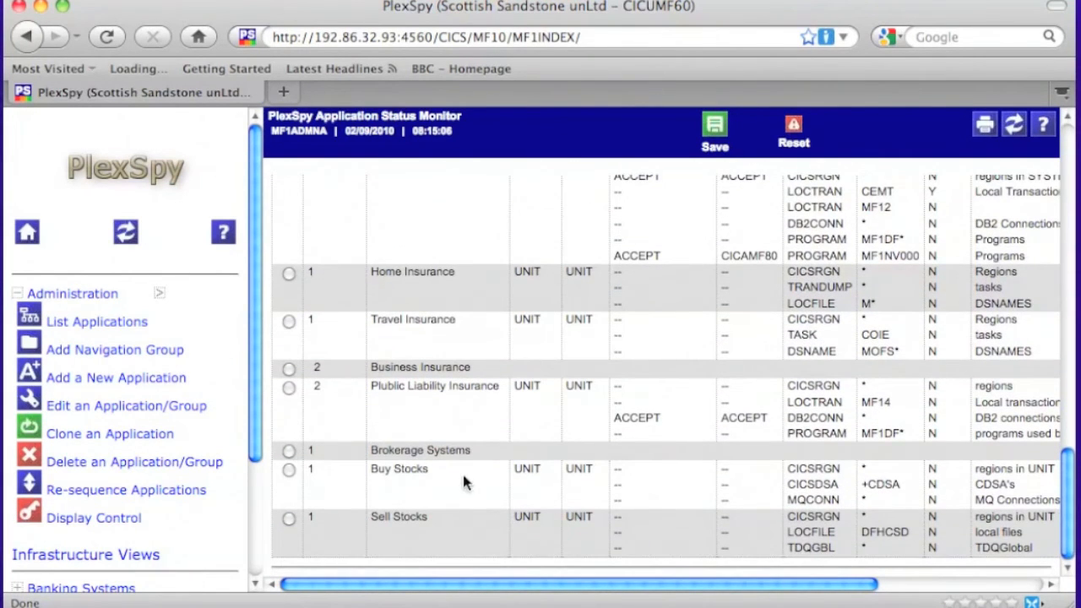
- Reload the navigation tree and open the new application's status view under Insurance Systems, Business Insurance
click(131, 235)
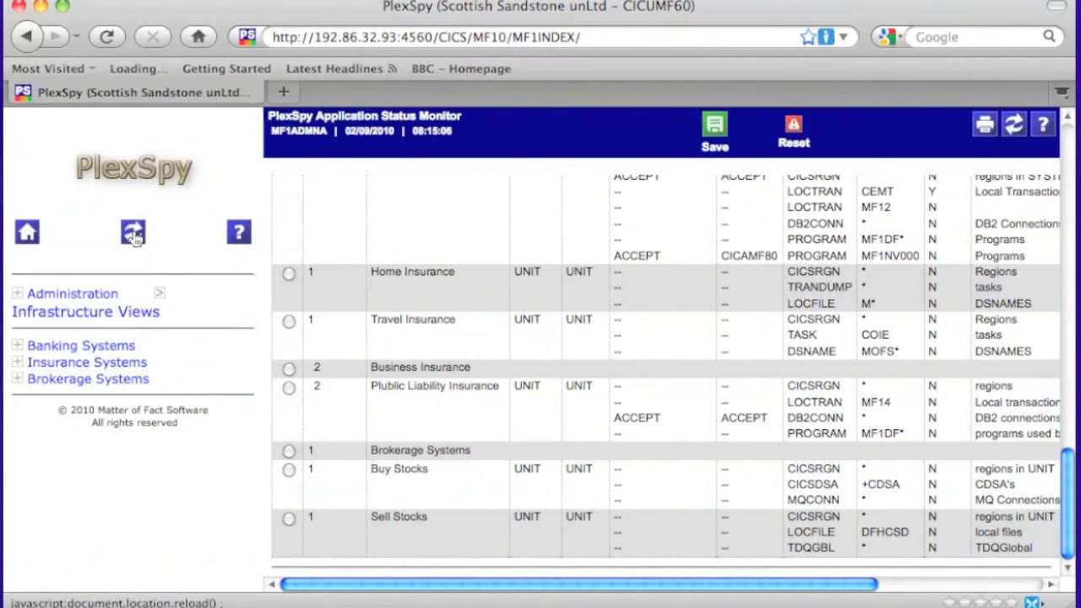
click(22, 363)
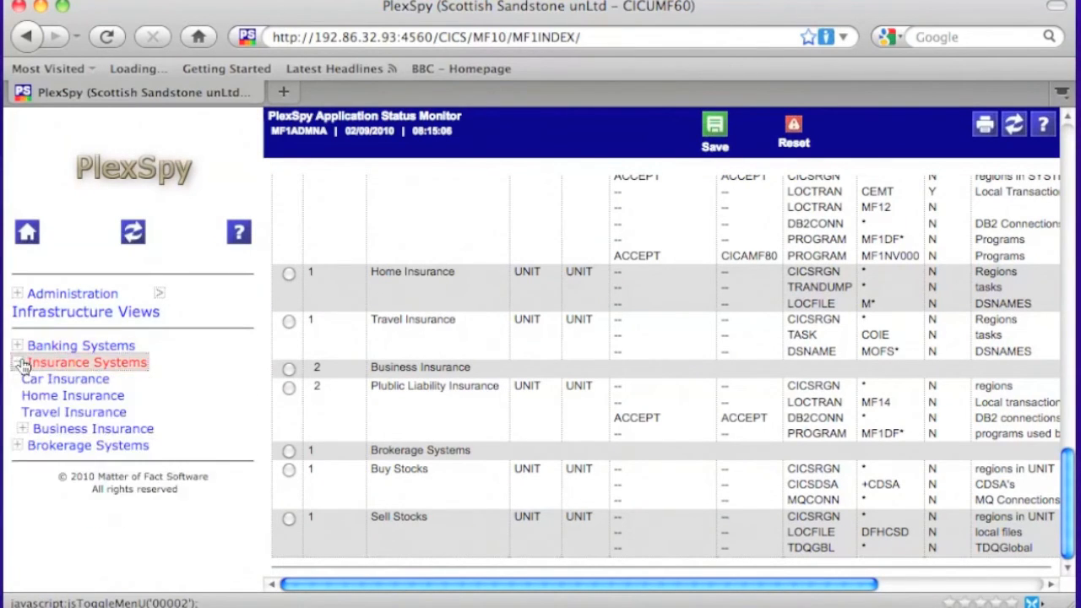
click(40, 431)
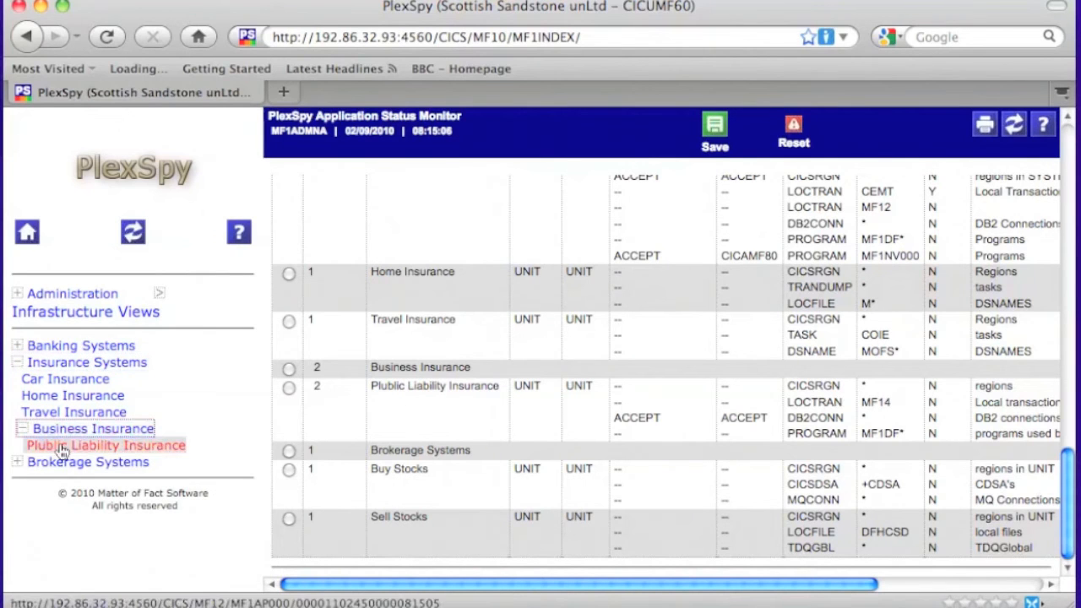
click(65, 455)
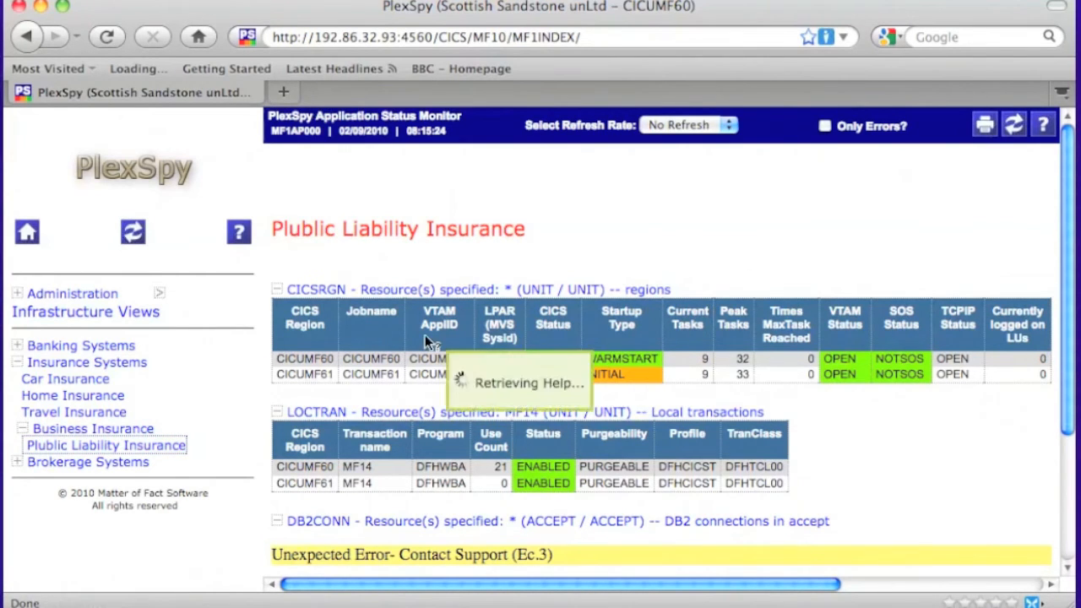
- Open the "Plublic Liability Insurance" application for editing and correct its name to Public Liability Insurance
click(73, 294)
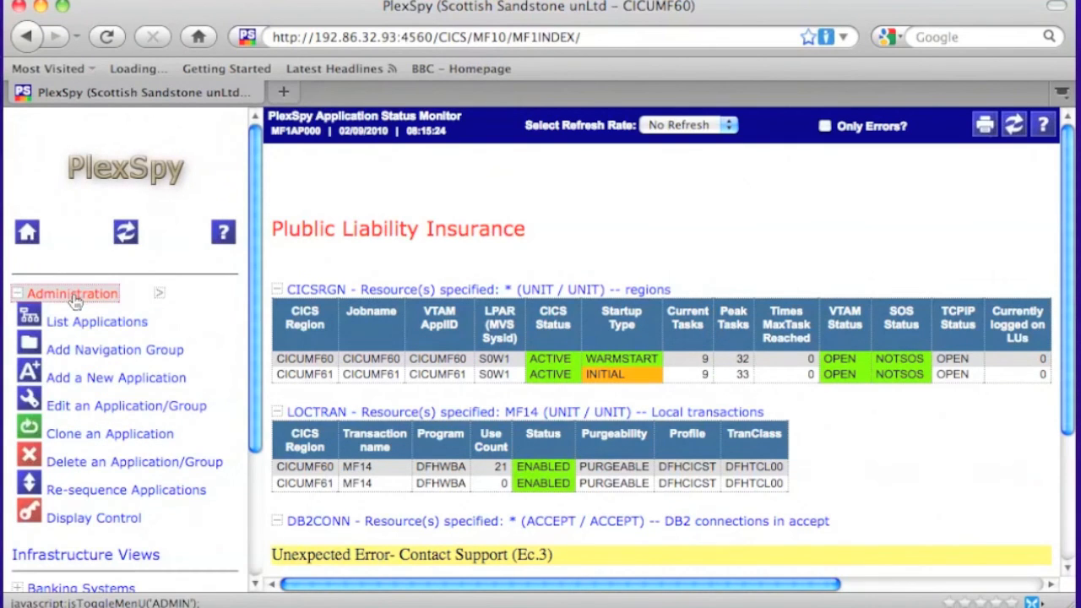
click(77, 408)
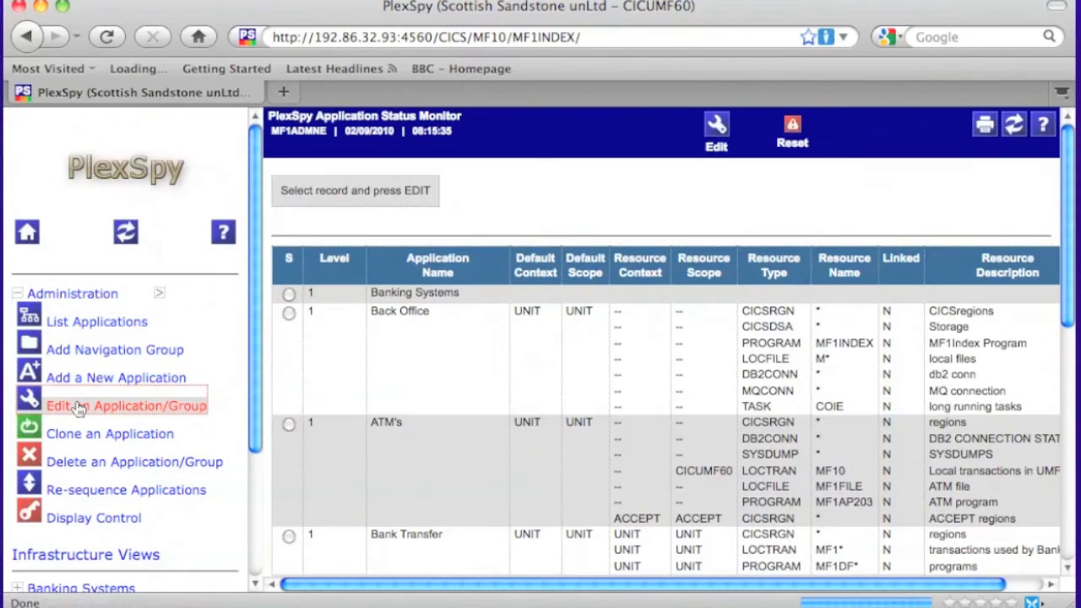
click(1068, 520)
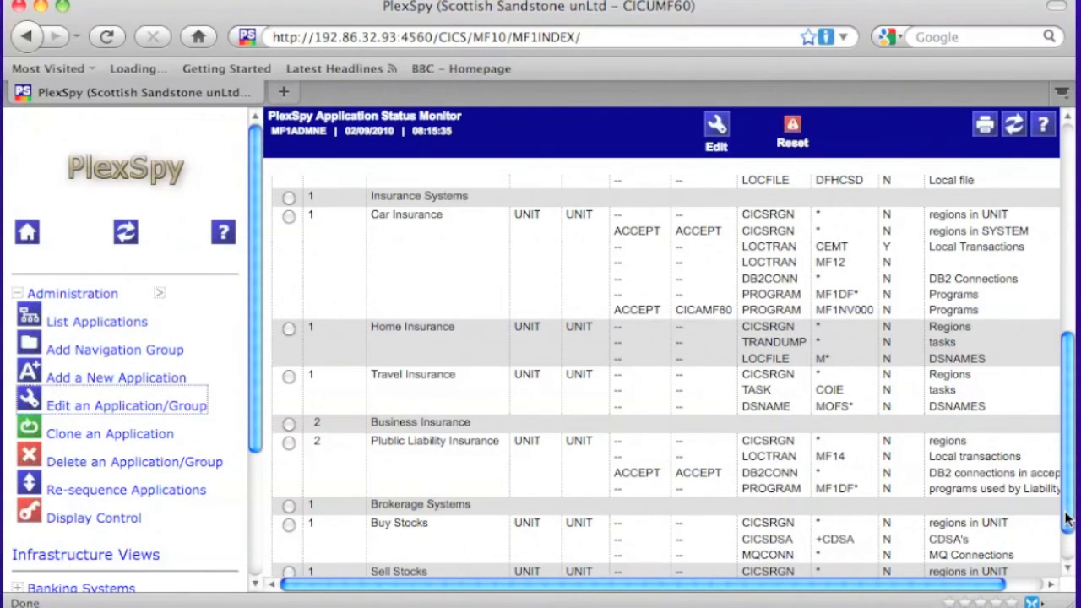
click(290, 443)
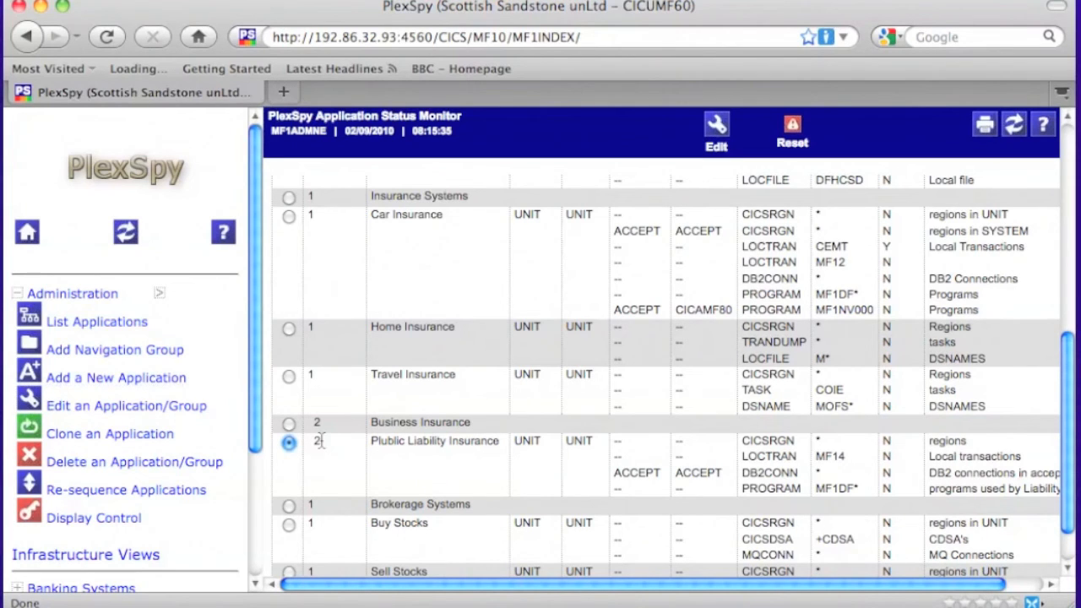
click(716, 125)
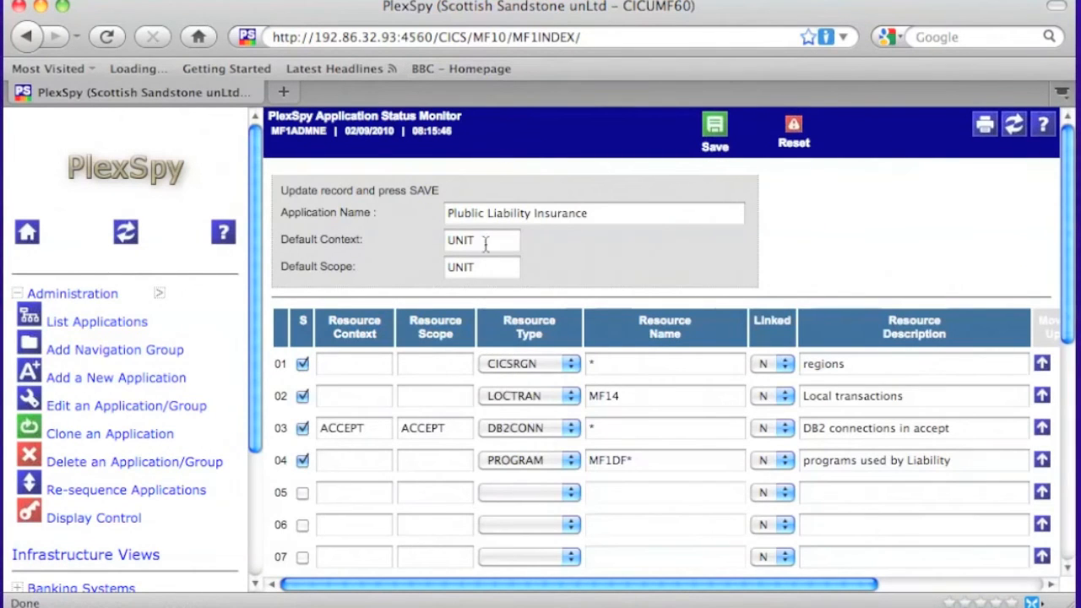
click(459, 218)
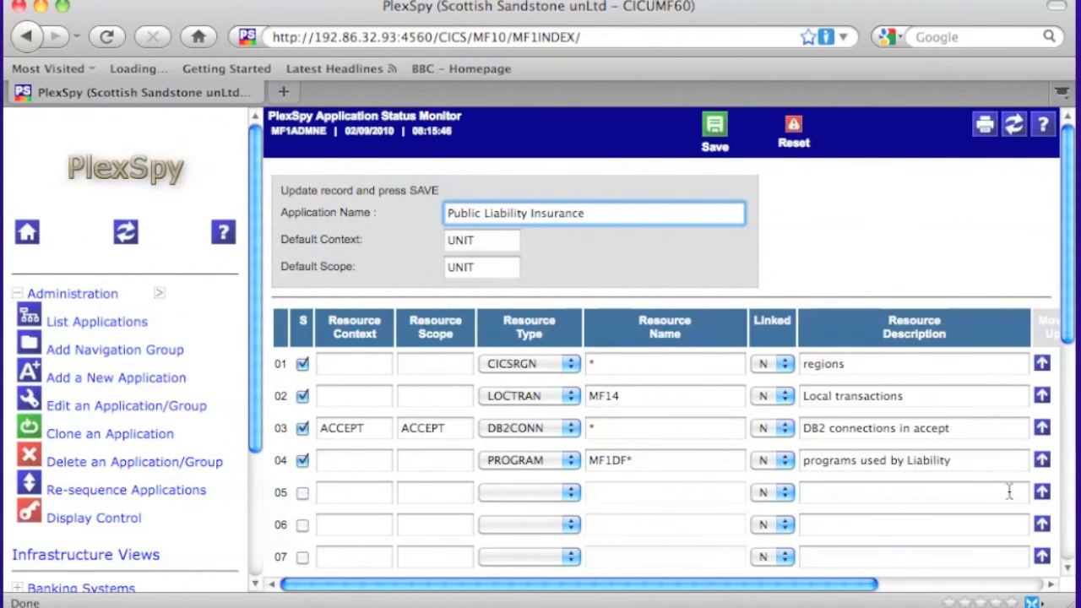
- Move the PROGRAM resource down one row and give the freed row 04 the type DOCTEMP and name *
drag(797, 586, 850, 586)
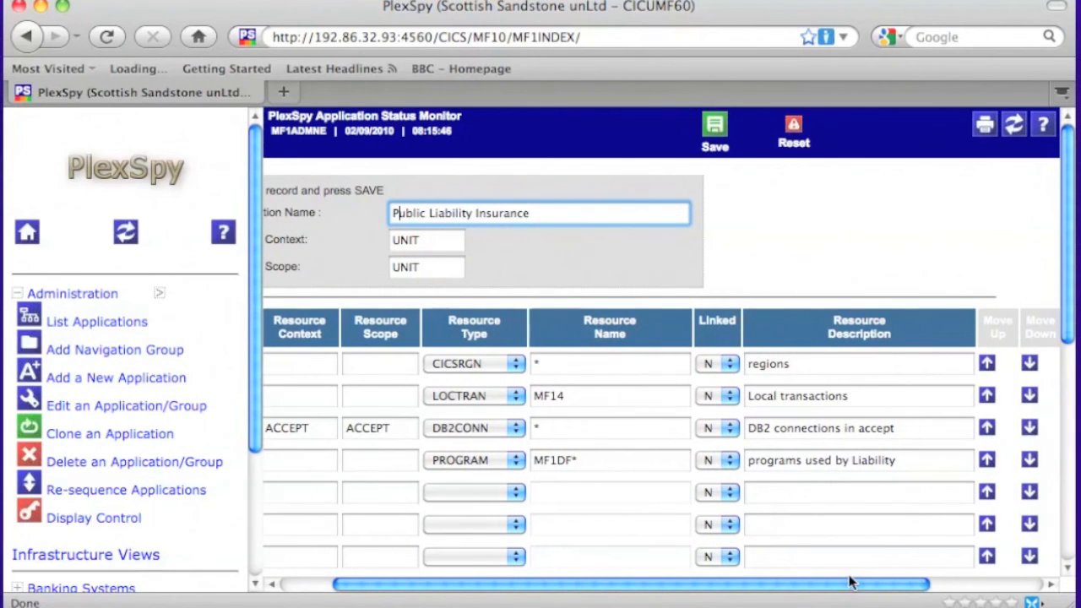
click(1029, 461)
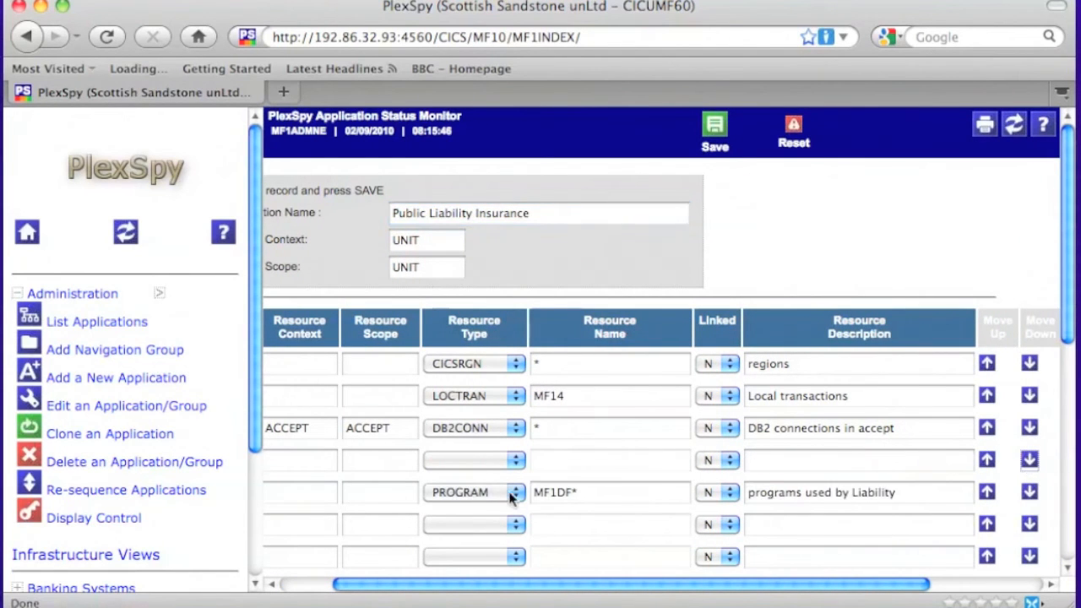
click(516, 459)
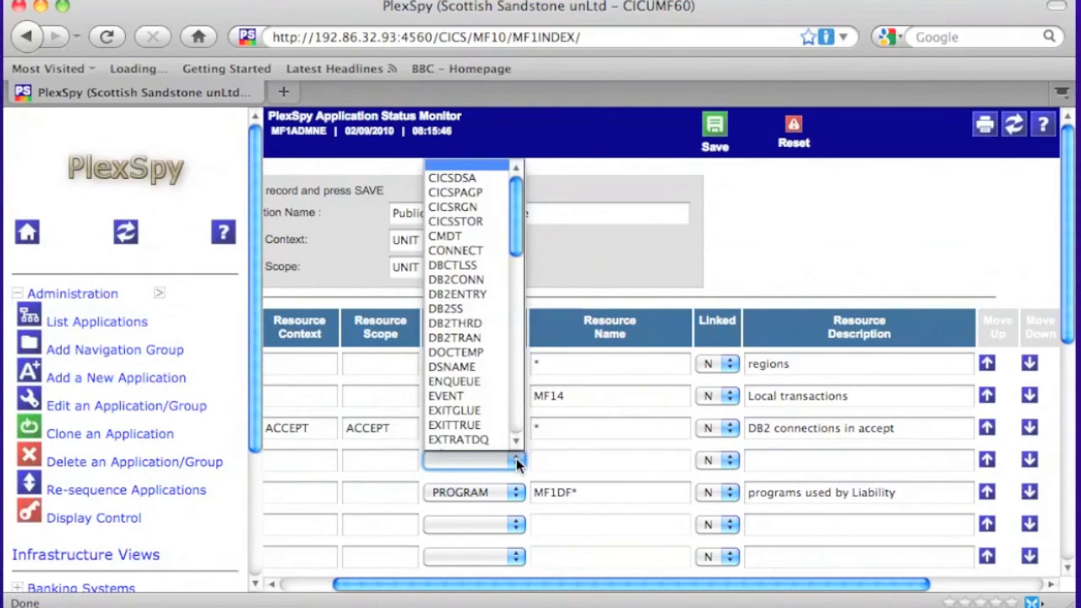
click(467, 353)
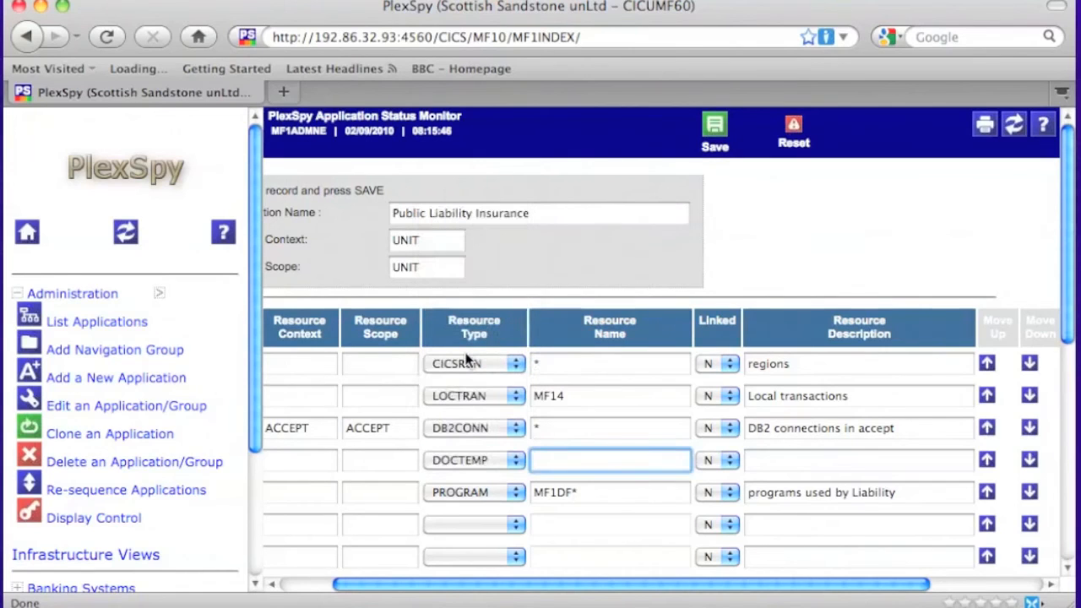
text(*)
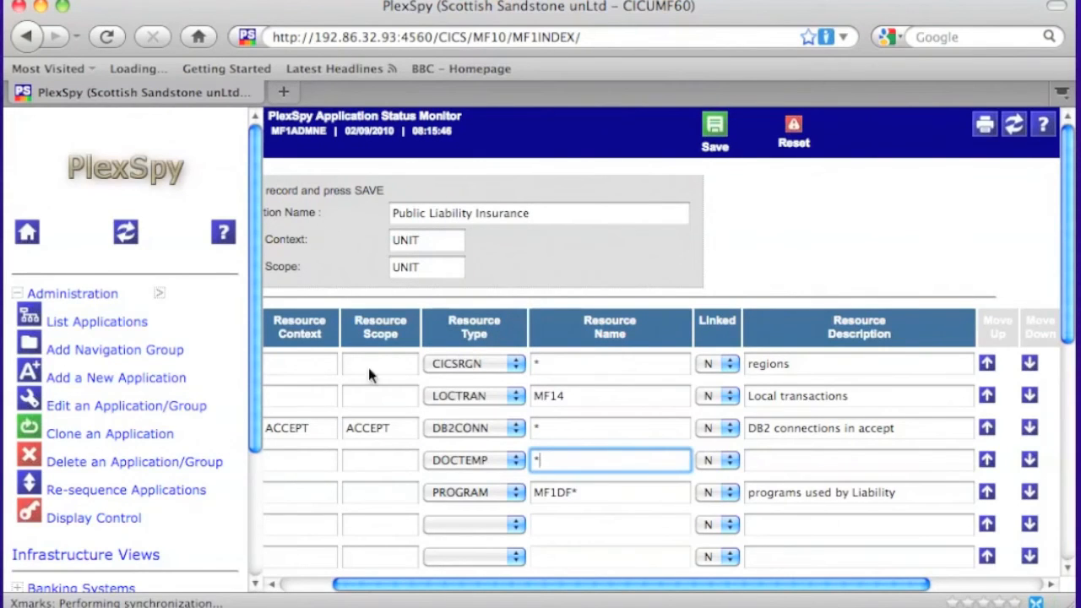
- Set the DOCTEMP resource's context to UNIT and its scope to CICUMF60, and save the edited application
click(283, 461)
text(UNIT)
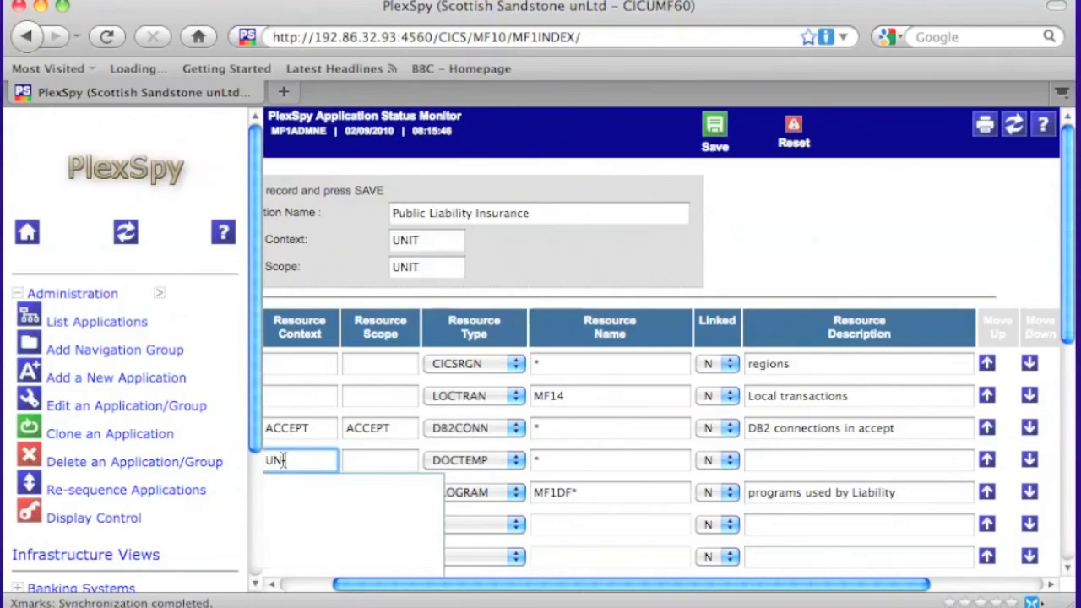
key(Tab)
text(CC)
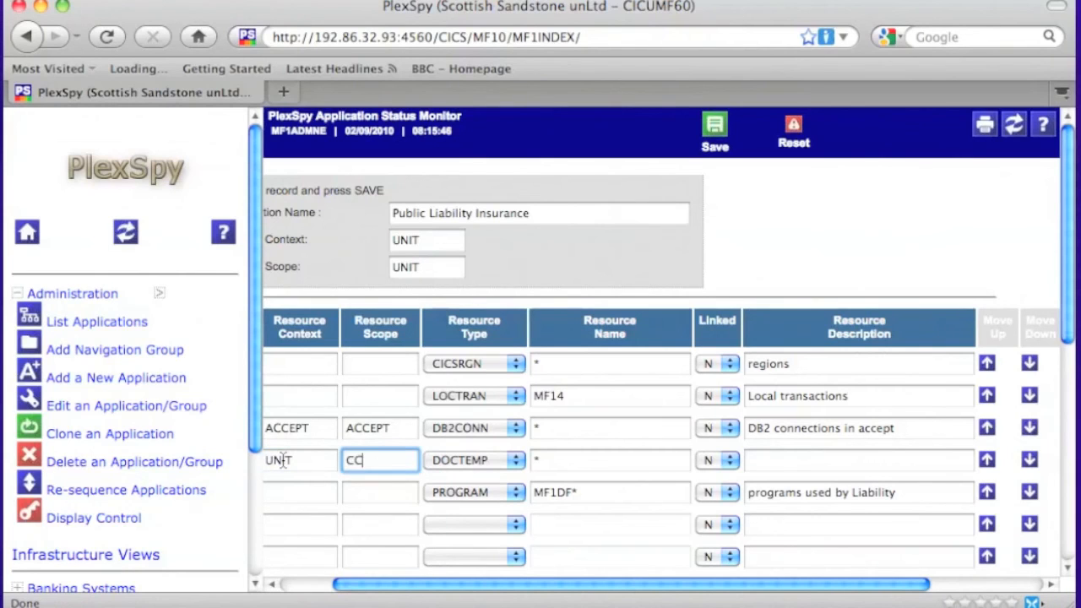
key(BackSpace)
text(ICUMF)
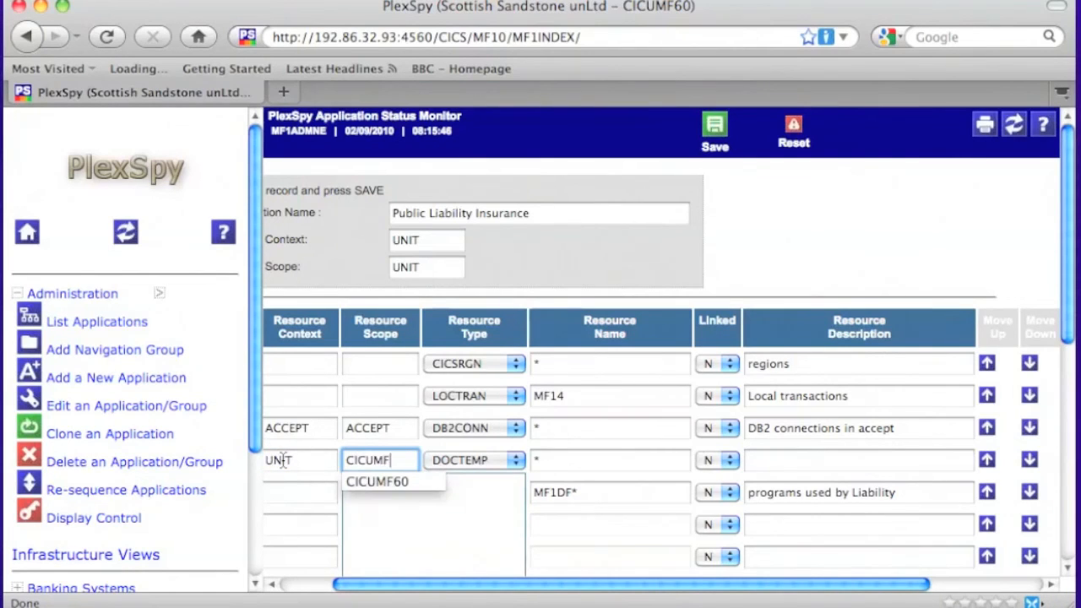
text(60)
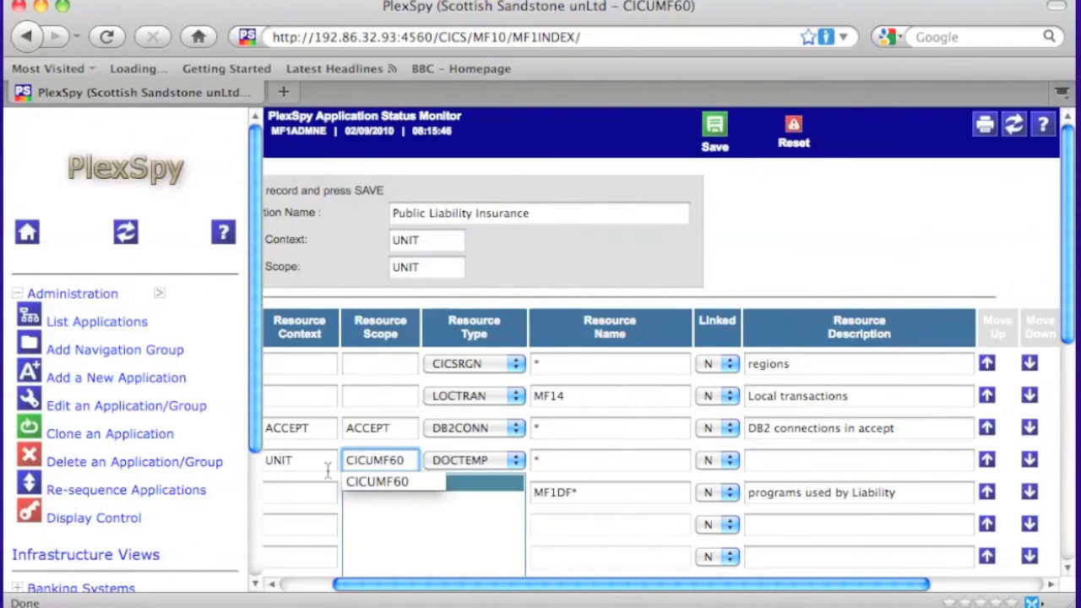
click(554, 509)
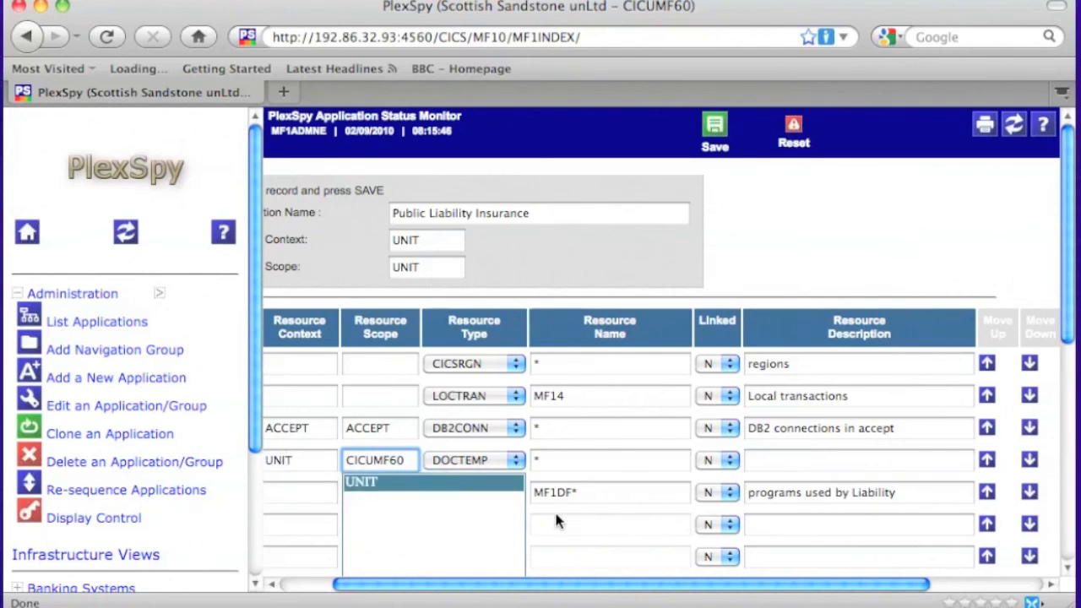
click(558, 462)
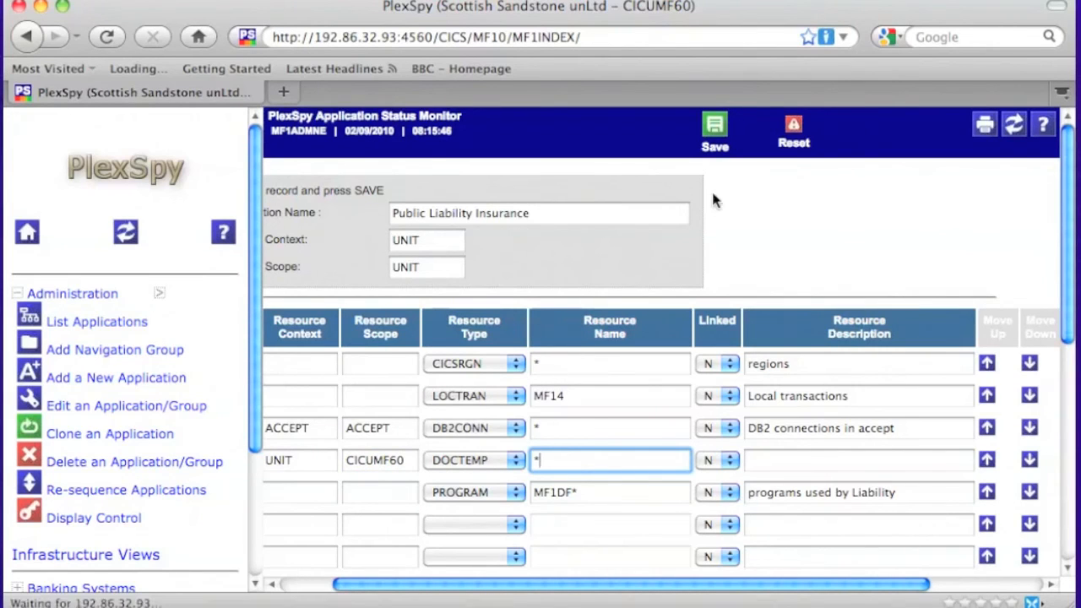
click(715, 128)
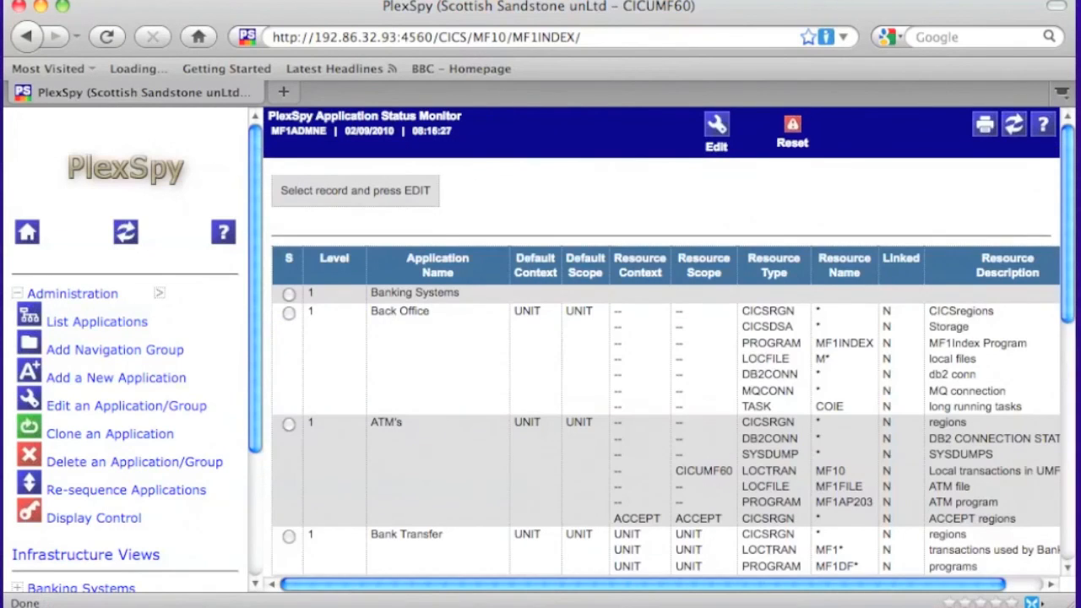
scroll(1077, 247, down, 10)
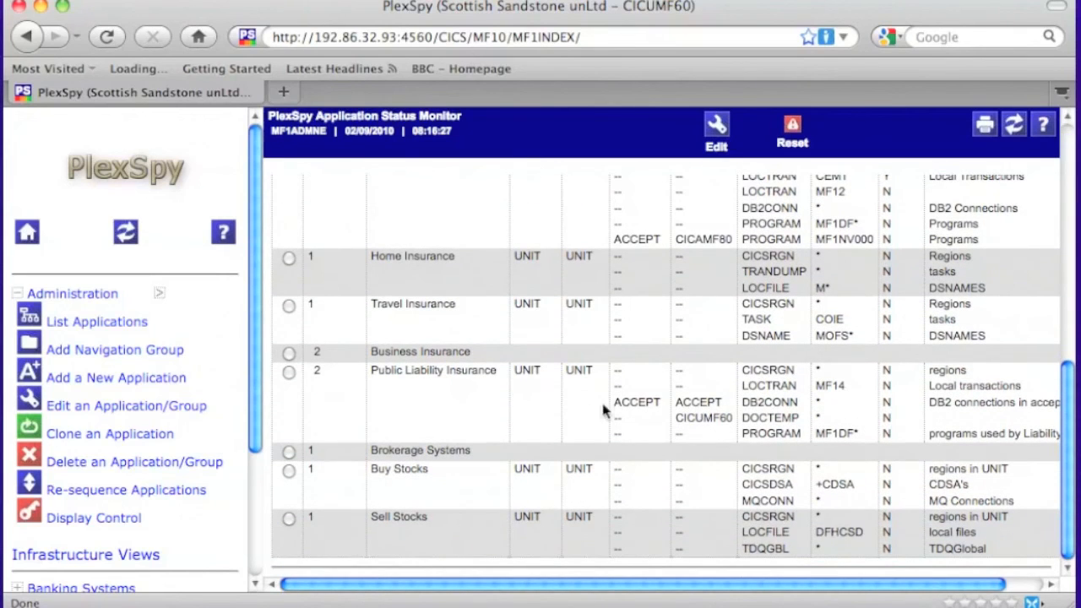
- Refresh the navigation tree, open the Public Liability Insurance status view and examine its resources through to the end of the data
click(125, 228)
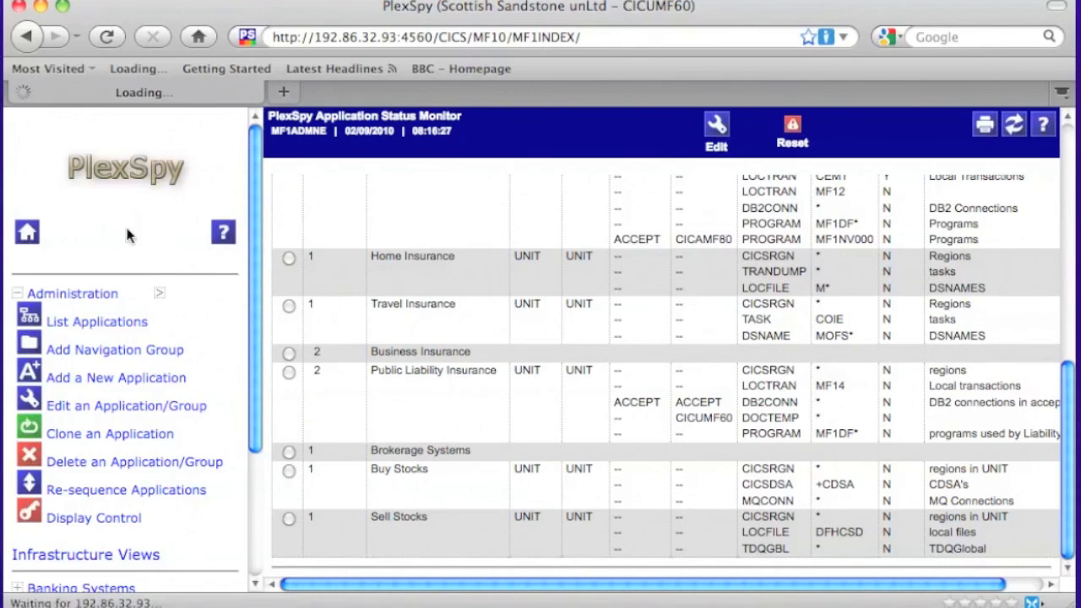
click(38, 362)
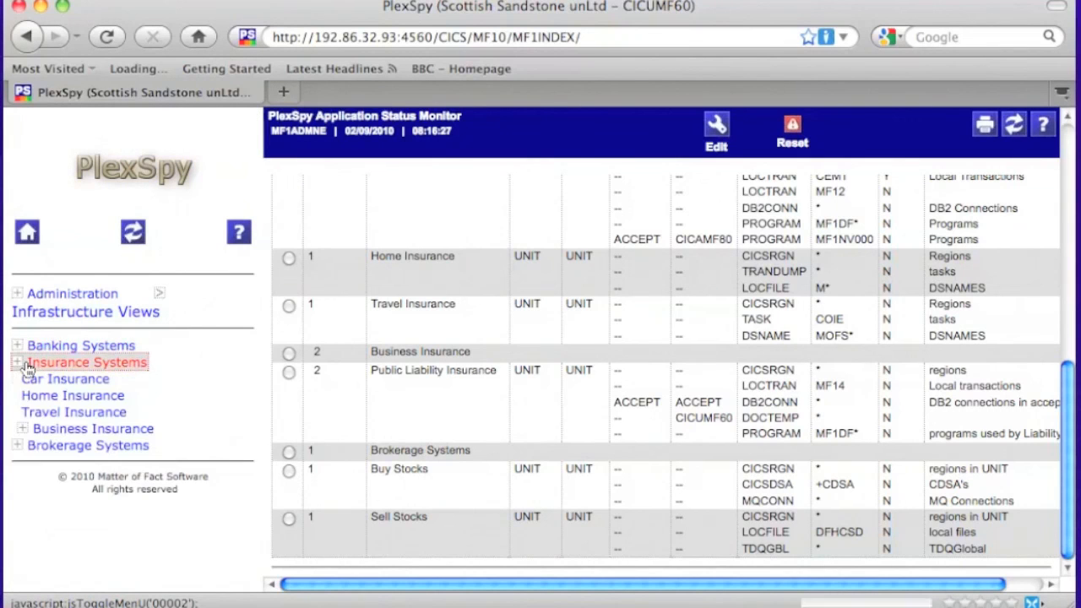
click(42, 431)
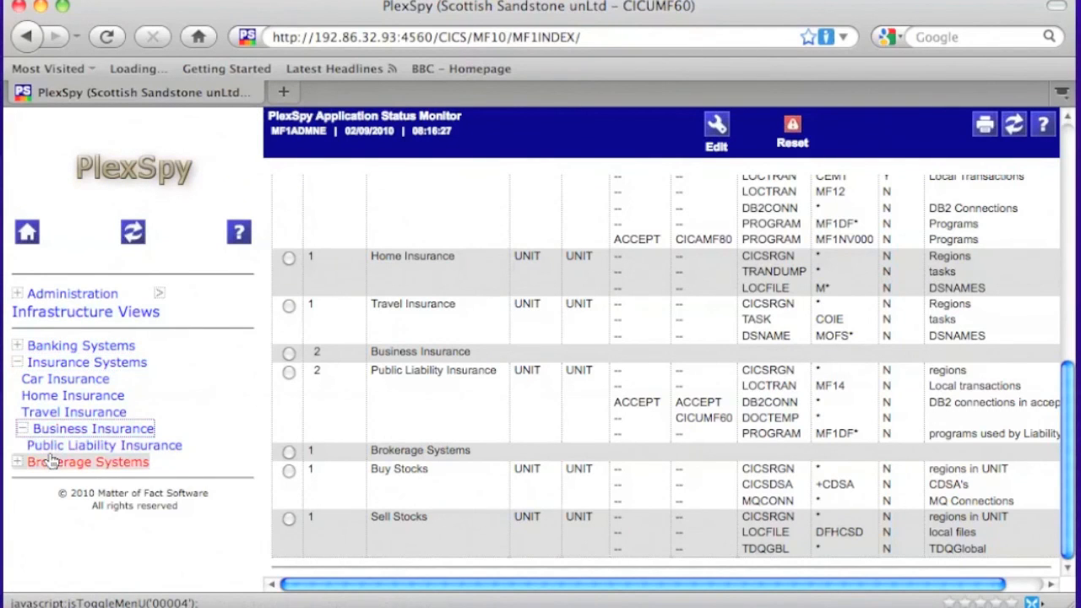
click(51, 450)
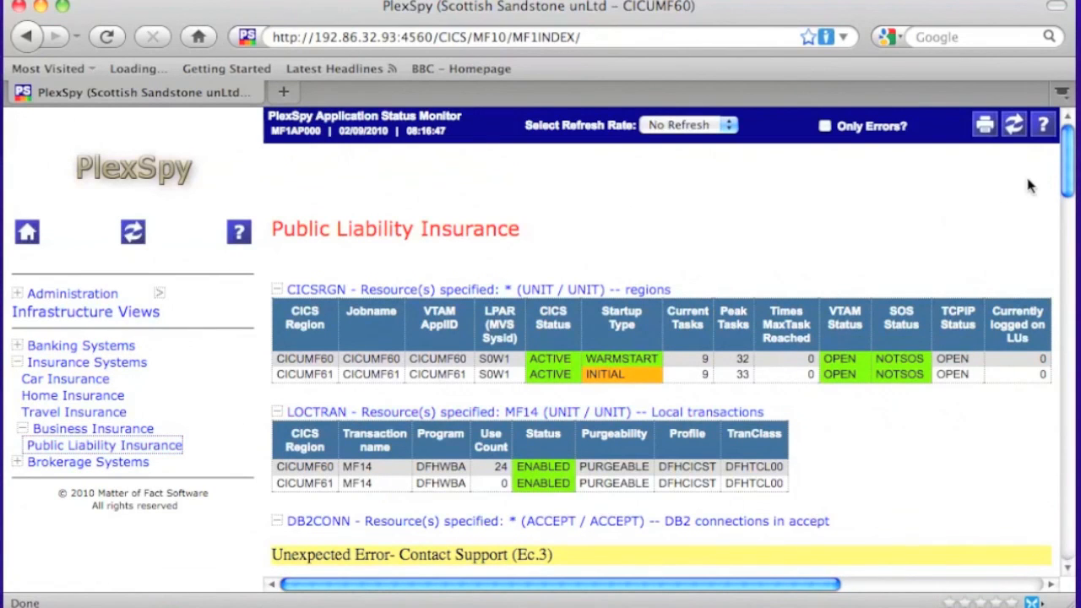
drag(1068, 177, 1073, 542)
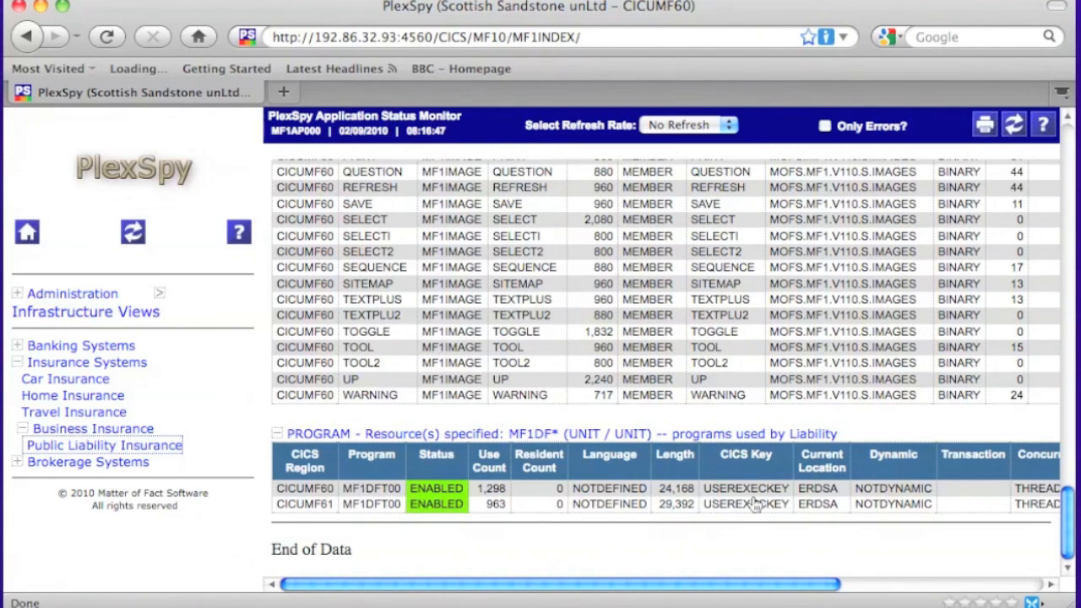